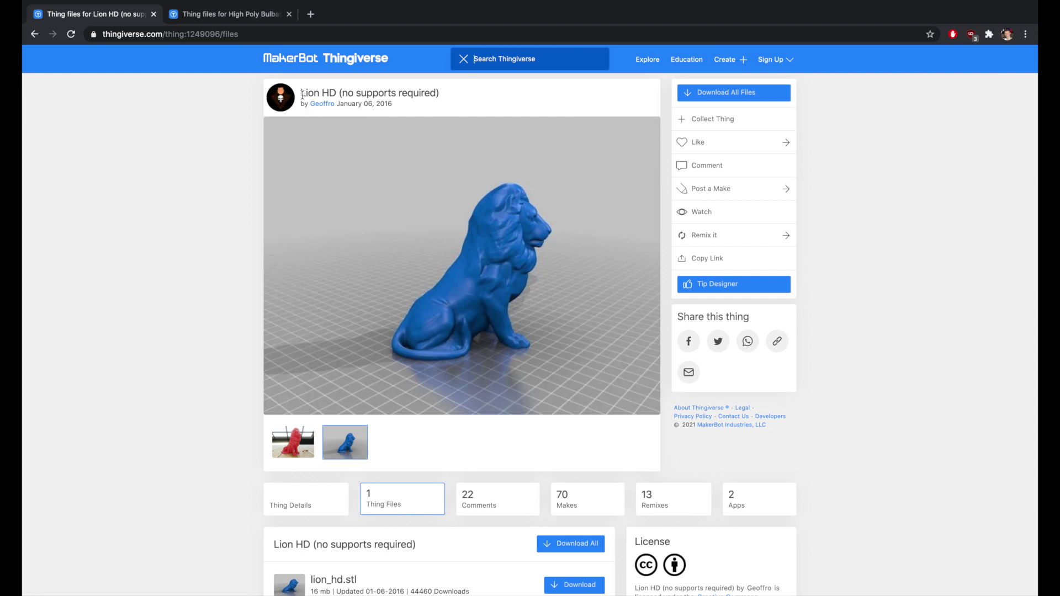
{"action": "left_click_drag", "start_coordinate": [301, 92], "coordinate": [445, 102]}
{"action": "left_click", "coordinate": [455, 232]}
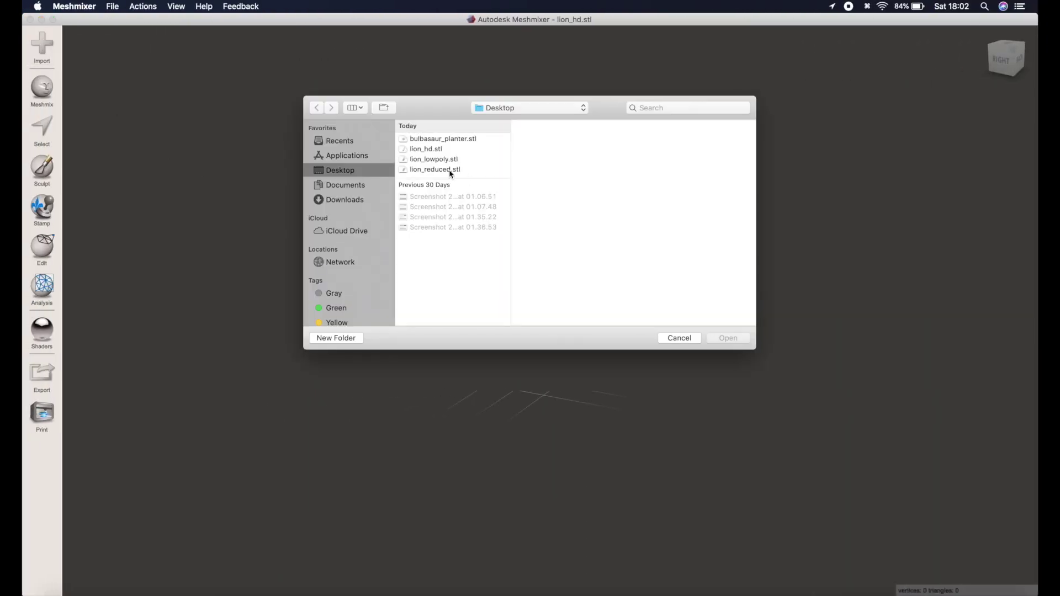
- Preview lion_hd.stl and lion_reduced.stl in the Desktop folder, and open lion_reduced.stl
{"action": "left_click", "coordinate": [437, 151]}
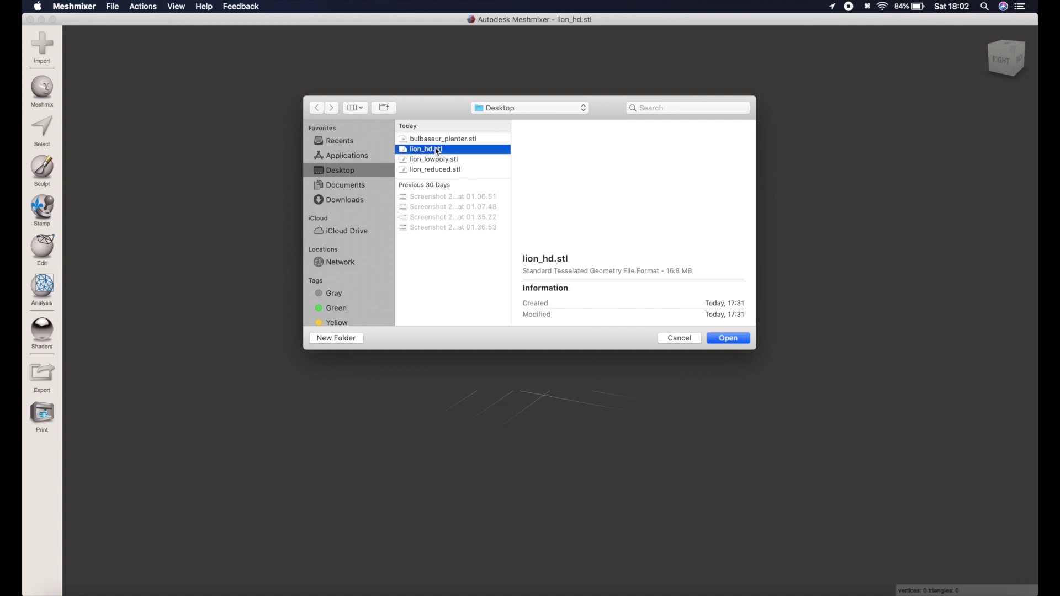
{"action": "left_click_drag", "start_coordinate": [627, 208], "coordinate": [678, 180]}
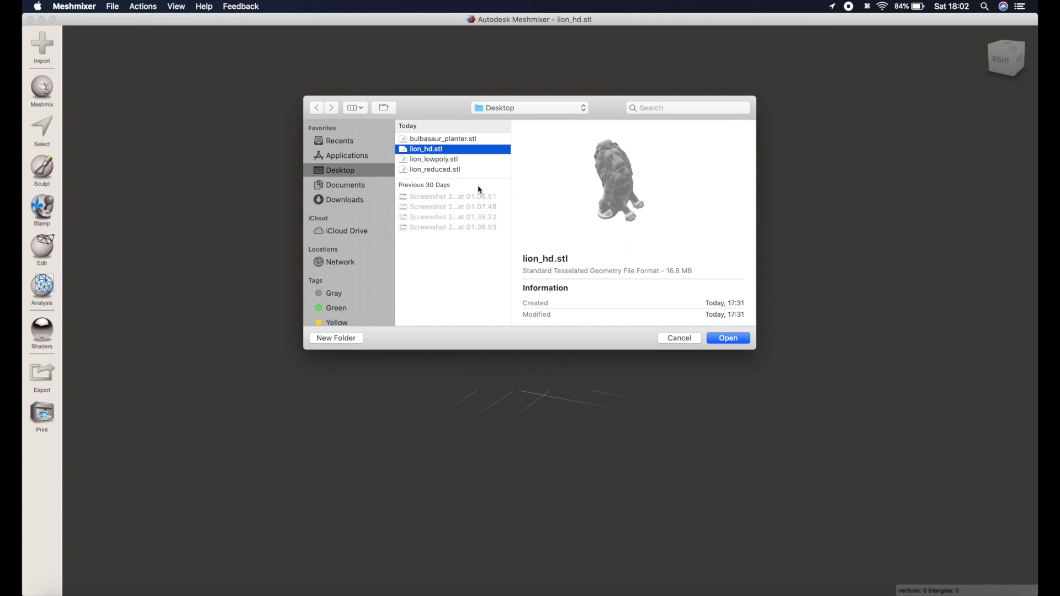
{"action": "left_click", "coordinate": [446, 171]}
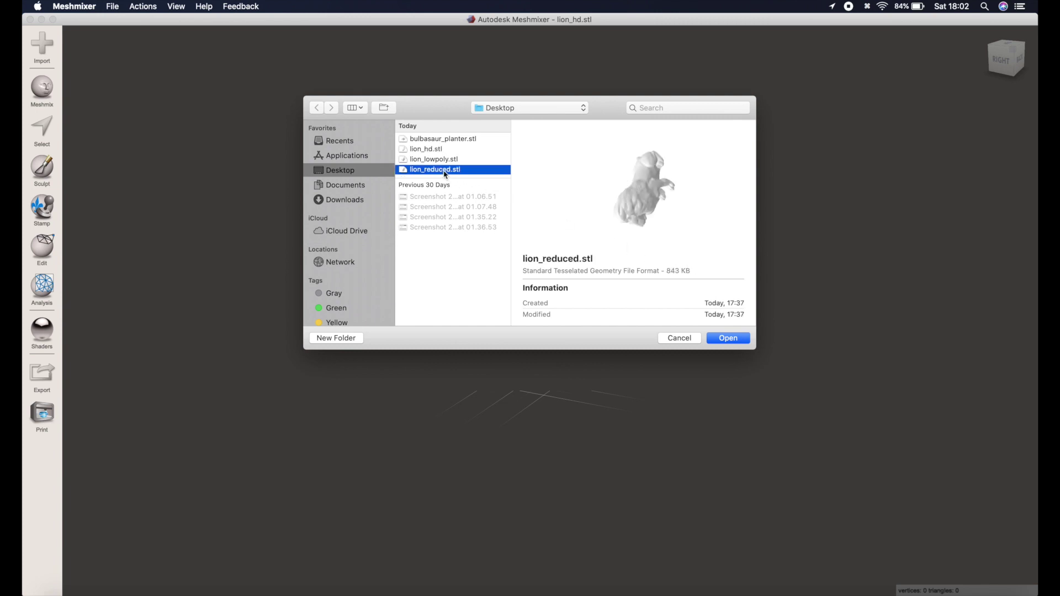
{"action": "left_click_drag", "start_coordinate": [607, 231], "coordinate": [613, 164]}
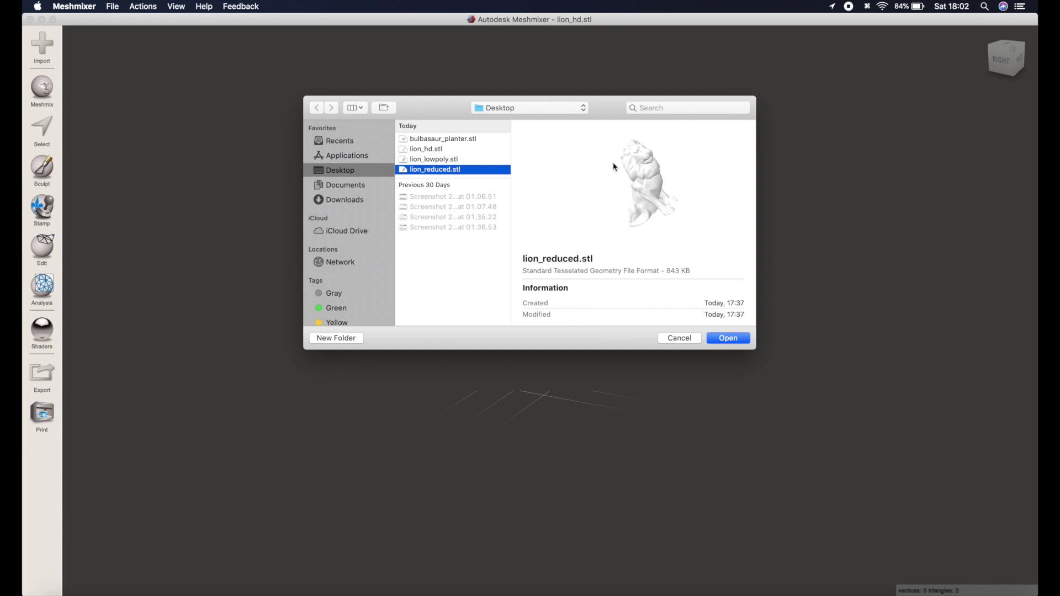
{"action": "left_click", "coordinate": [724, 339]}
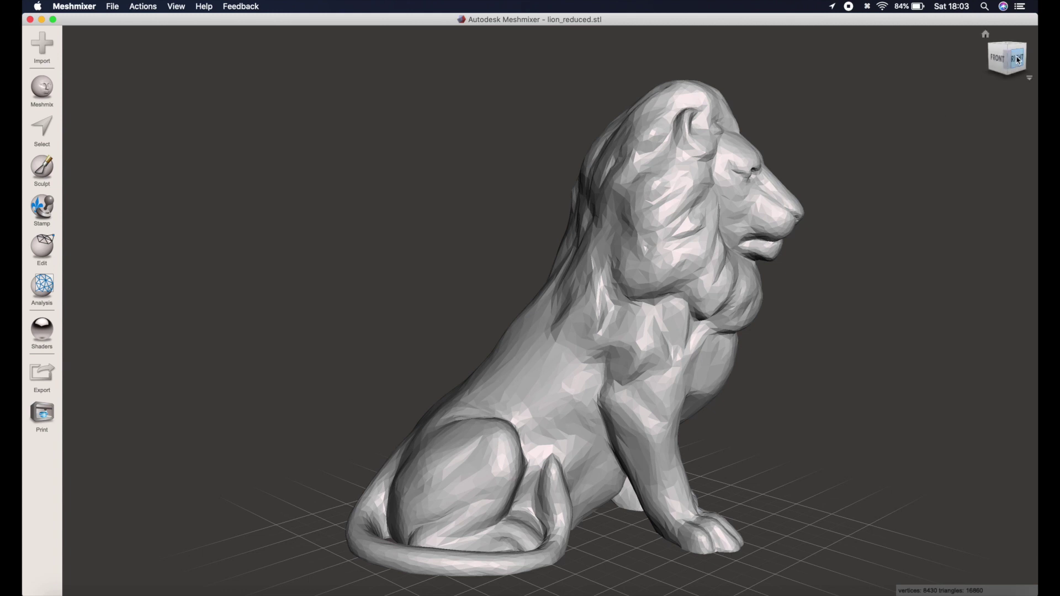
- Change the lion mesh's normals display to smooth shading
{"action": "left_click", "coordinate": [1018, 59]}
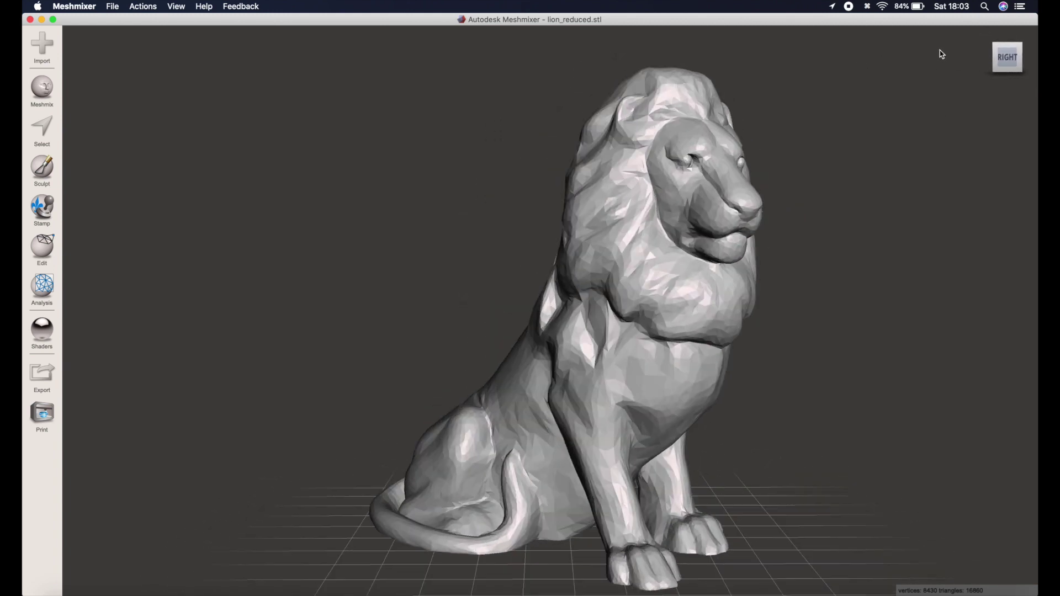
{"action": "left_click_drag", "start_coordinate": [940, 51], "coordinate": [876, 46]}
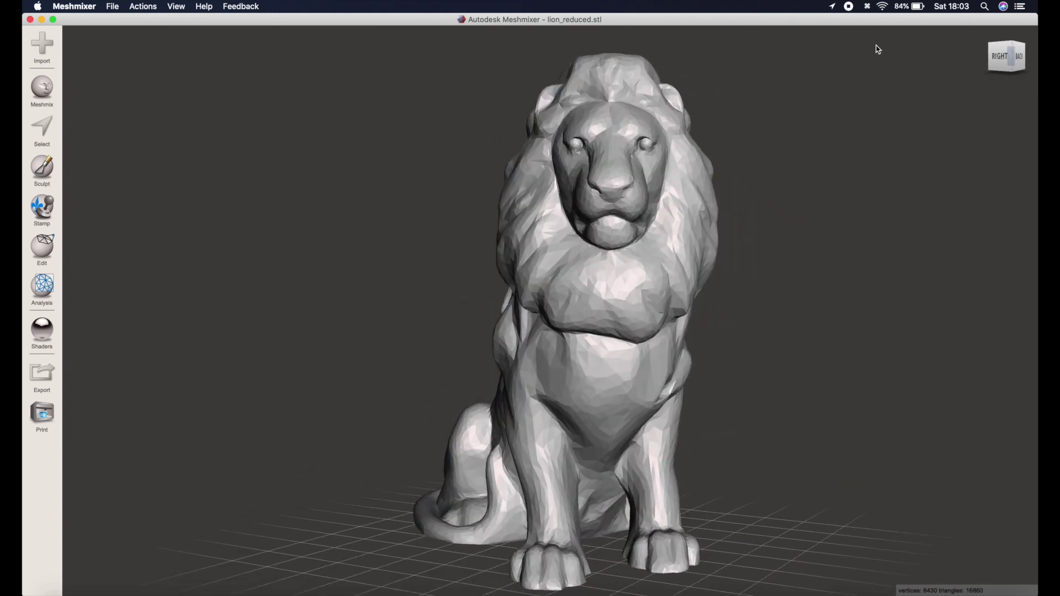
{"action": "right_click_drag", "start_coordinate": [879, 50], "coordinate": [842, 169]}
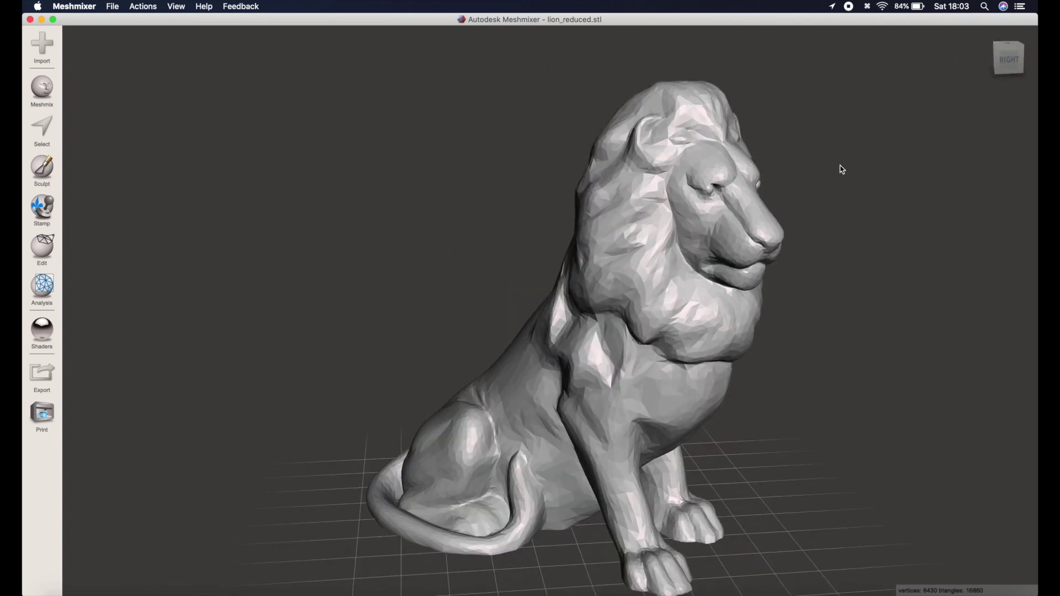
{"action": "key", "text": "space"}
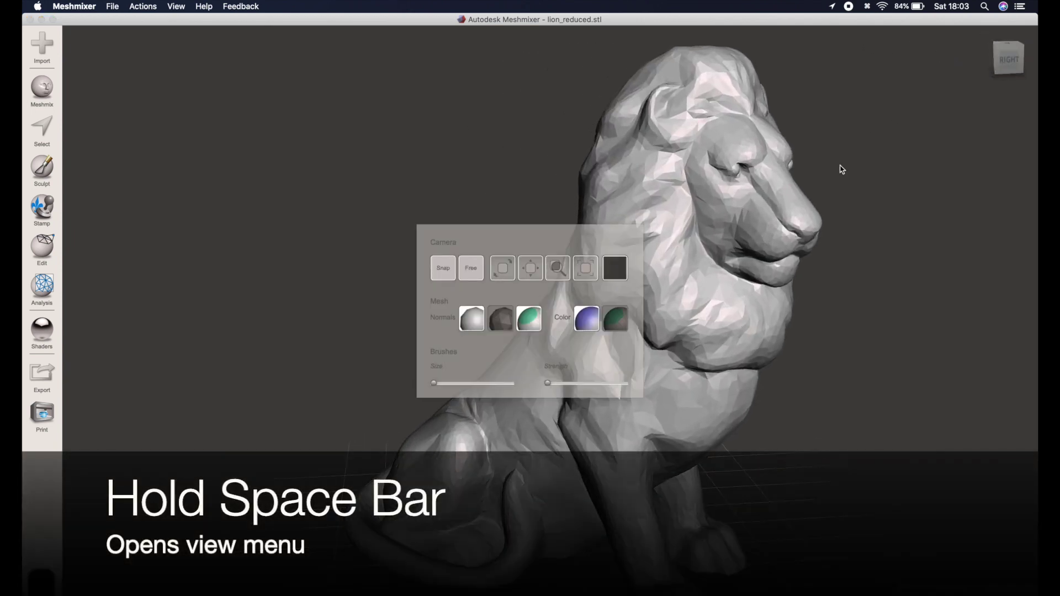
{"action": "left_click", "coordinate": [472, 318]}
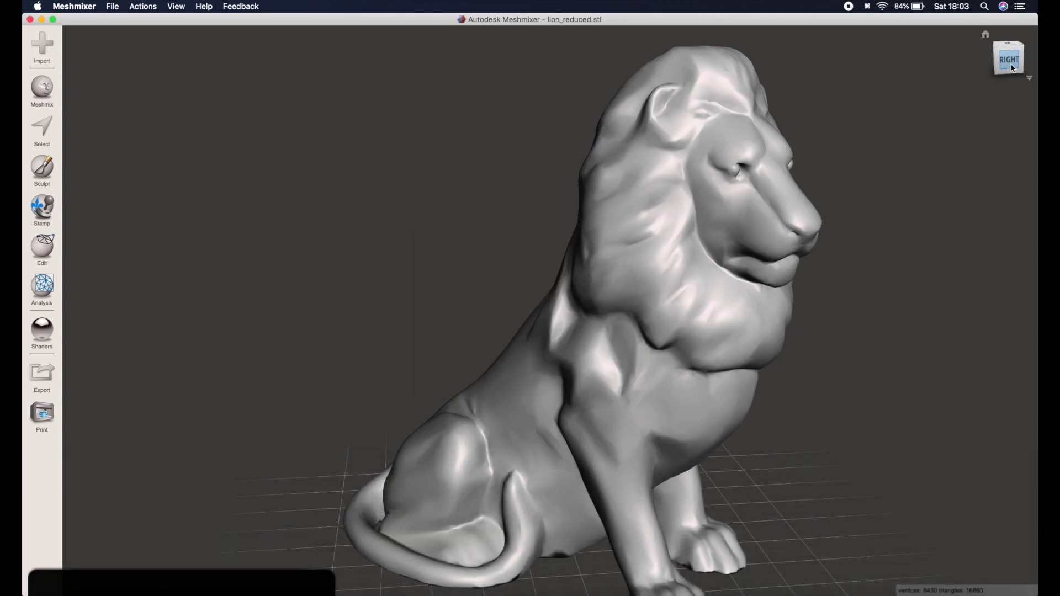
- Set the lion mesh's normals display to flat shading with face normals
{"action": "mouse_move", "coordinate": [1021, 63]}
{"action": "left_mouse_down"}
{"action": "mouse_move", "coordinate": [902, 60]}
{"action": "mouse_move", "coordinate": [1003, 64]}
{"action": "left_mouse_up"}
{"action": "key", "text": "space"}
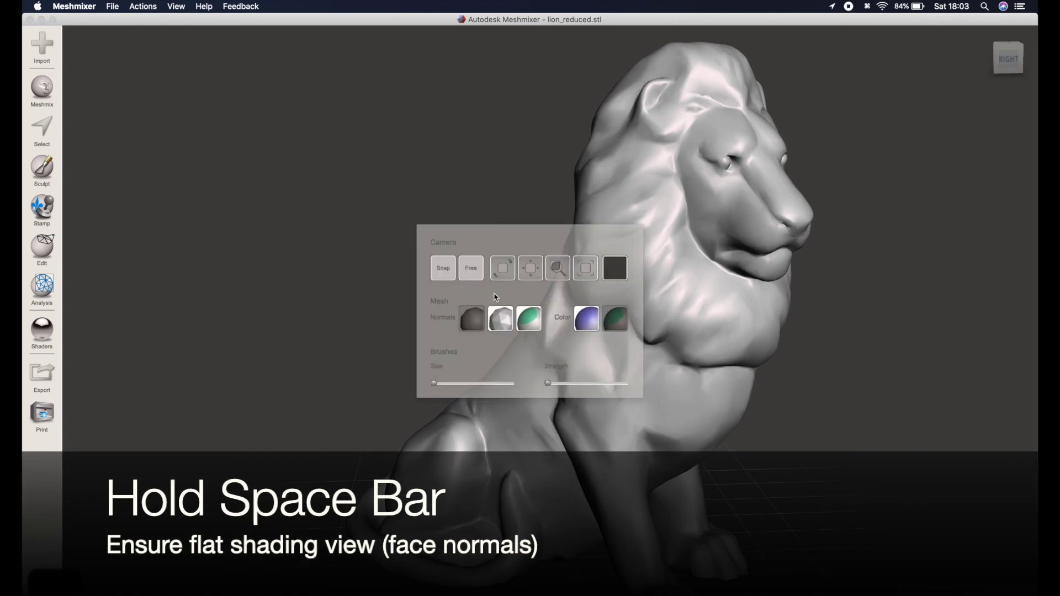
{"action": "left_click", "coordinate": [500, 319]}
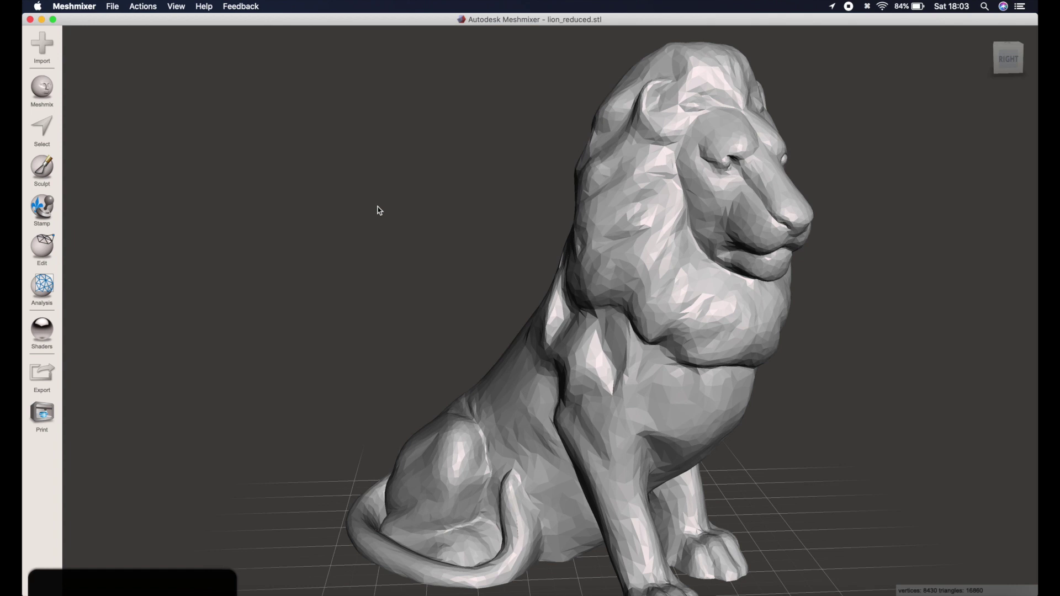
- Select the entire lion mesh and start Reduce with Max Deviation as the reduce target
{"action": "scroll", "coordinate": [380, 211], "scroll_direction": "down", "scroll_amount": 2}
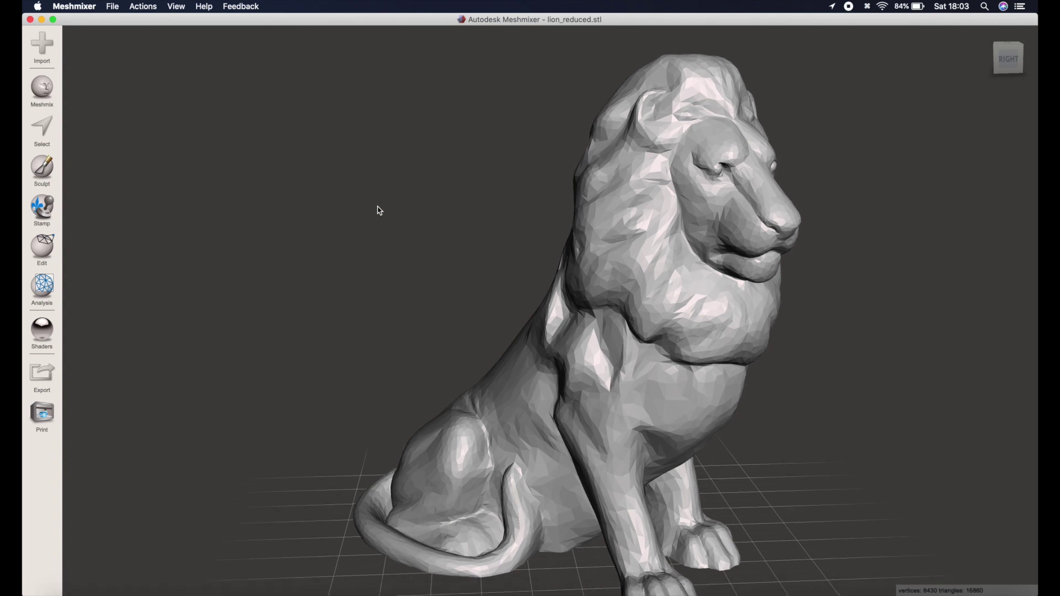
{"action": "scroll", "coordinate": [380, 211], "scroll_direction": "down", "scroll_amount": 3}
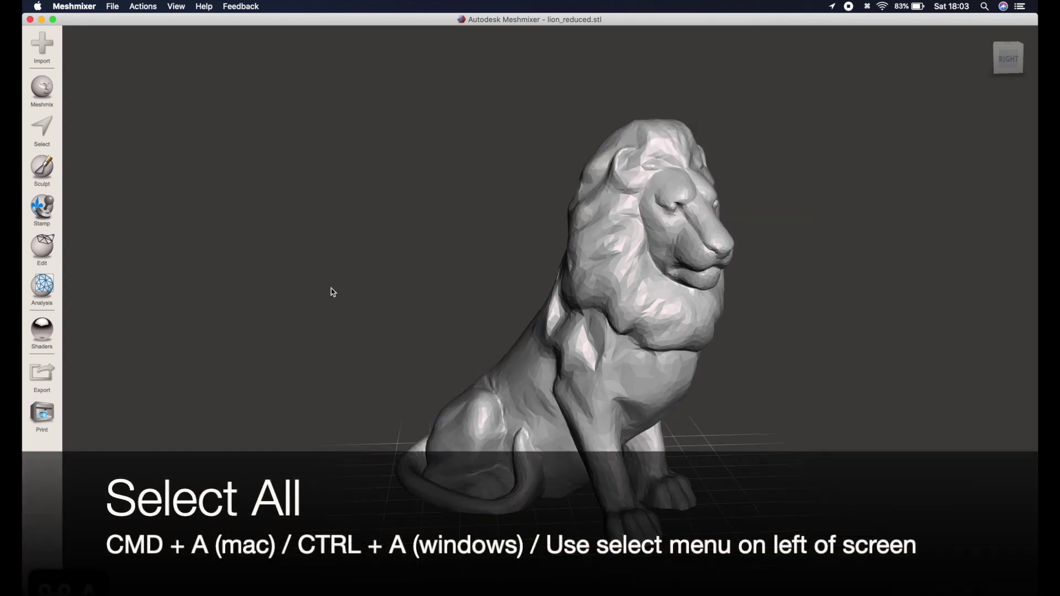
{"action": "key", "text": "super+a"}
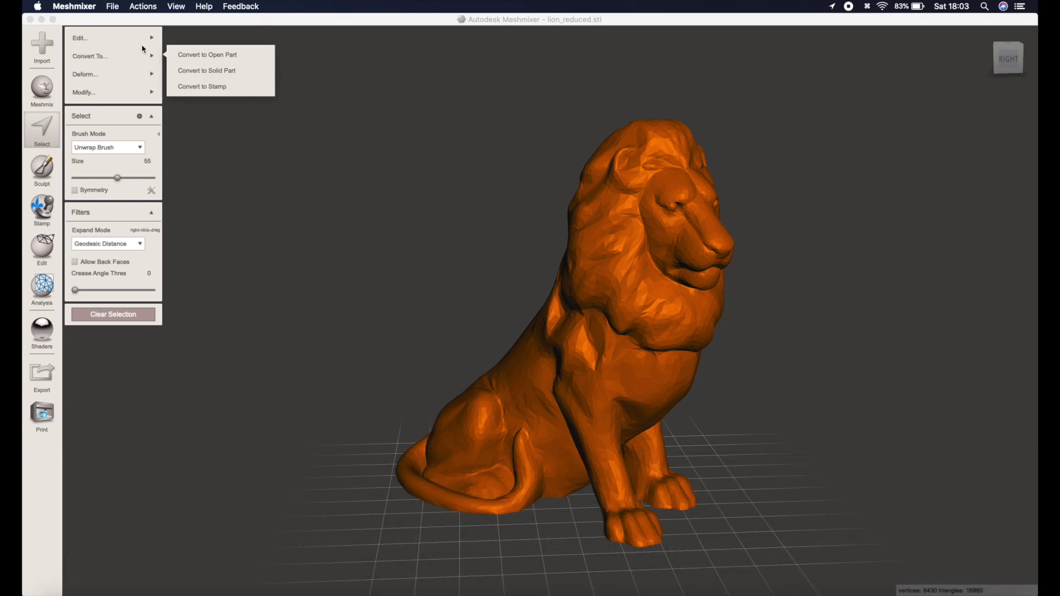
{"action": "mouse_move", "coordinate": [148, 37]}
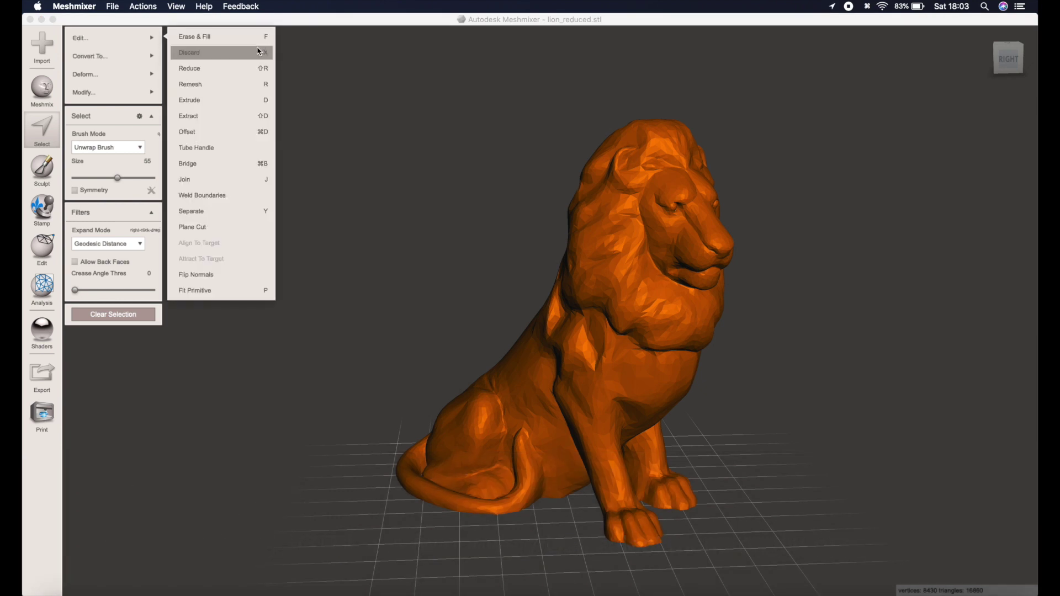
{"action": "left_click", "coordinate": [240, 69]}
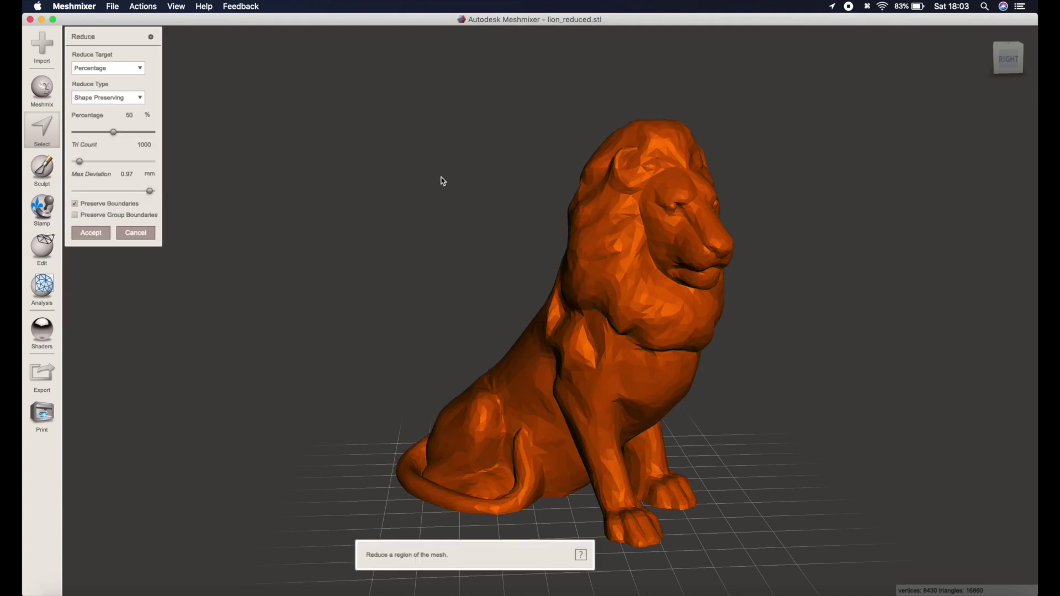
{"action": "scroll", "coordinate": [441, 179], "scroll_direction": "up", "scroll_amount": 3}
{"action": "left_click", "coordinate": [140, 68]}
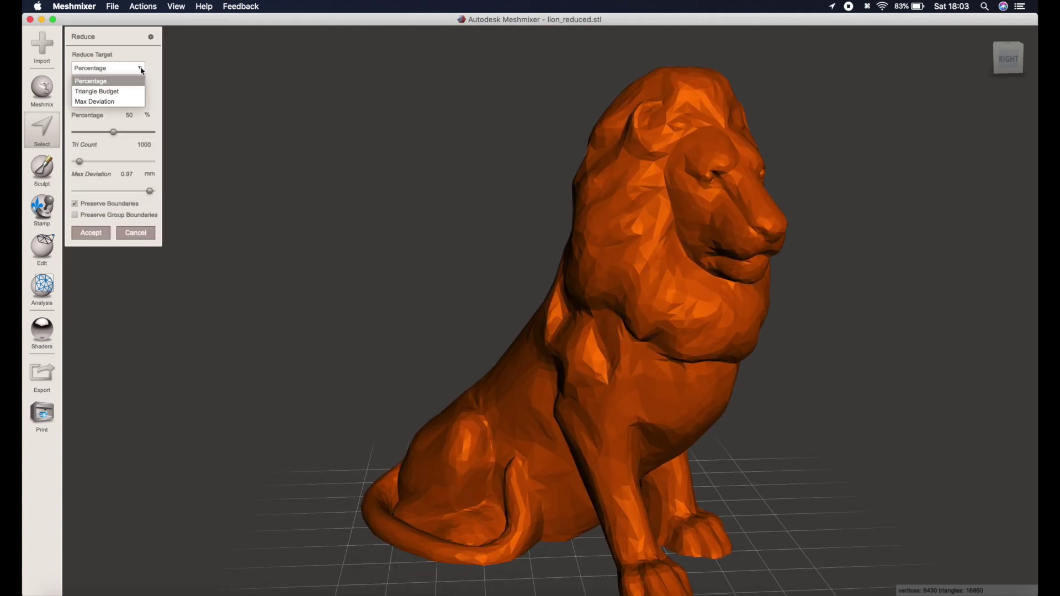
{"action": "left_click", "coordinate": [116, 102]}
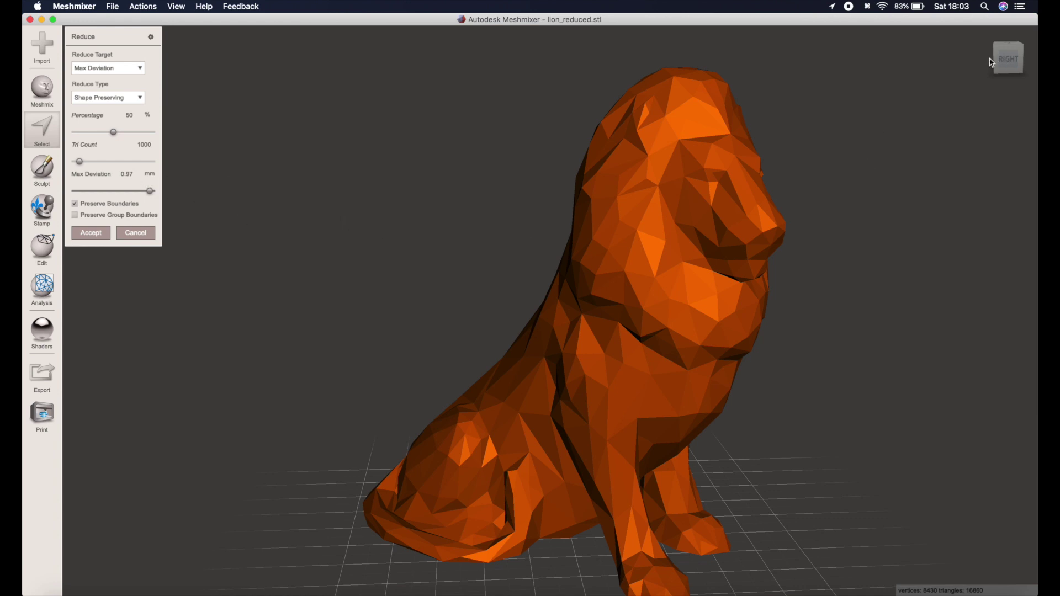
- Set the Max Deviation of the lion mesh reduction to 2 mm
{"action": "left_click", "coordinate": [1014, 63]}
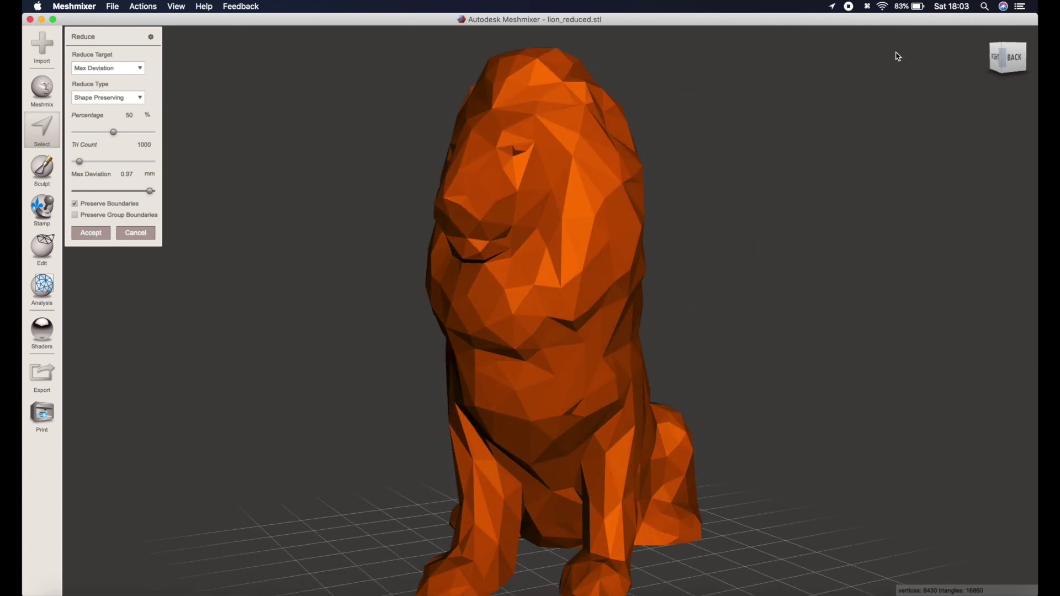
{"action": "left_click_drag", "start_coordinate": [971, 45], "coordinate": [997, 66]}
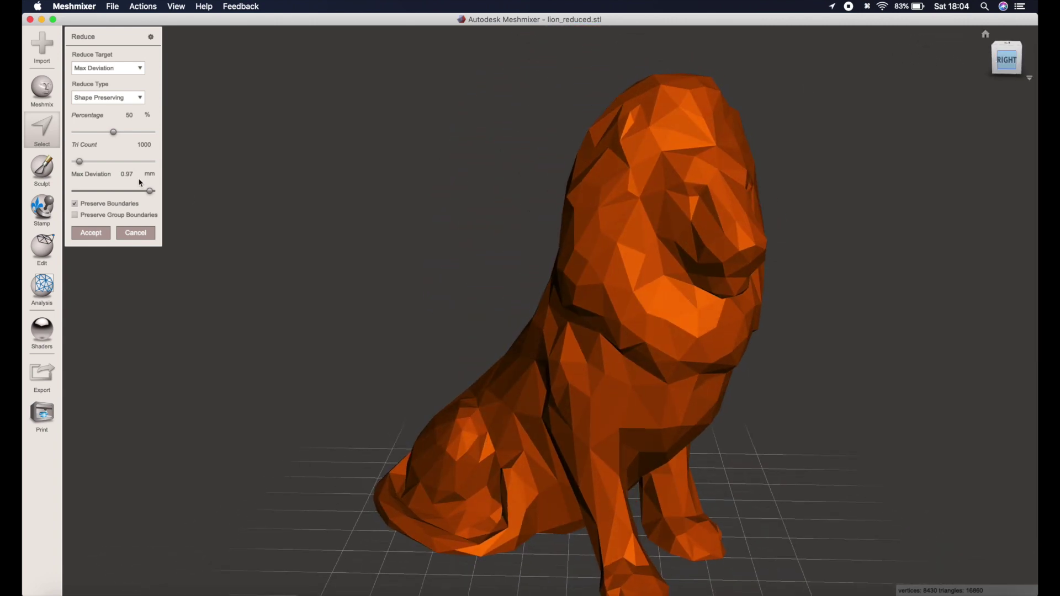
{"action": "left_click", "coordinate": [121, 173]}
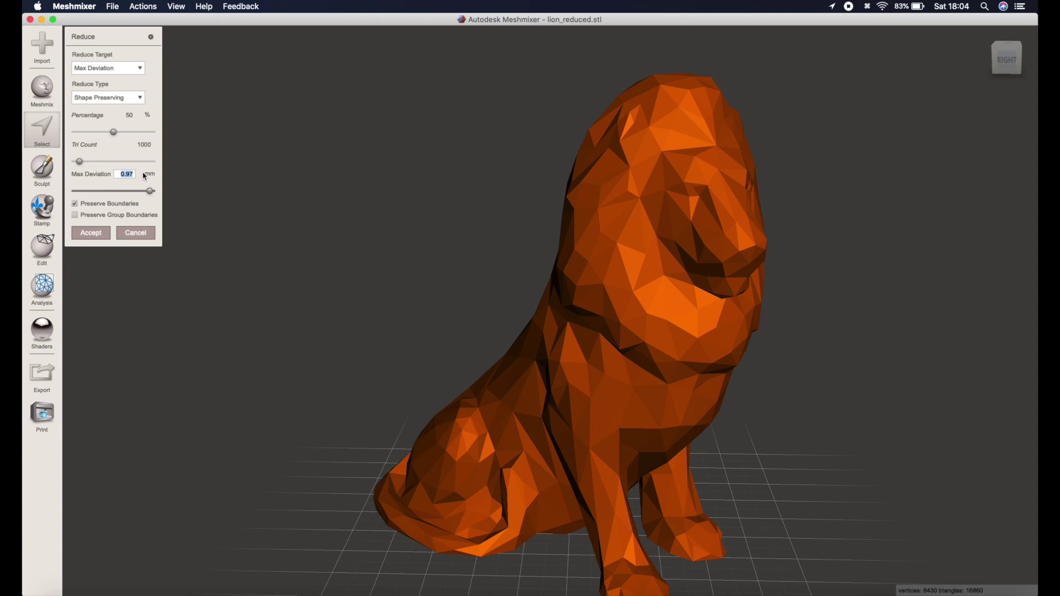
{"action": "type", "text": "2"}
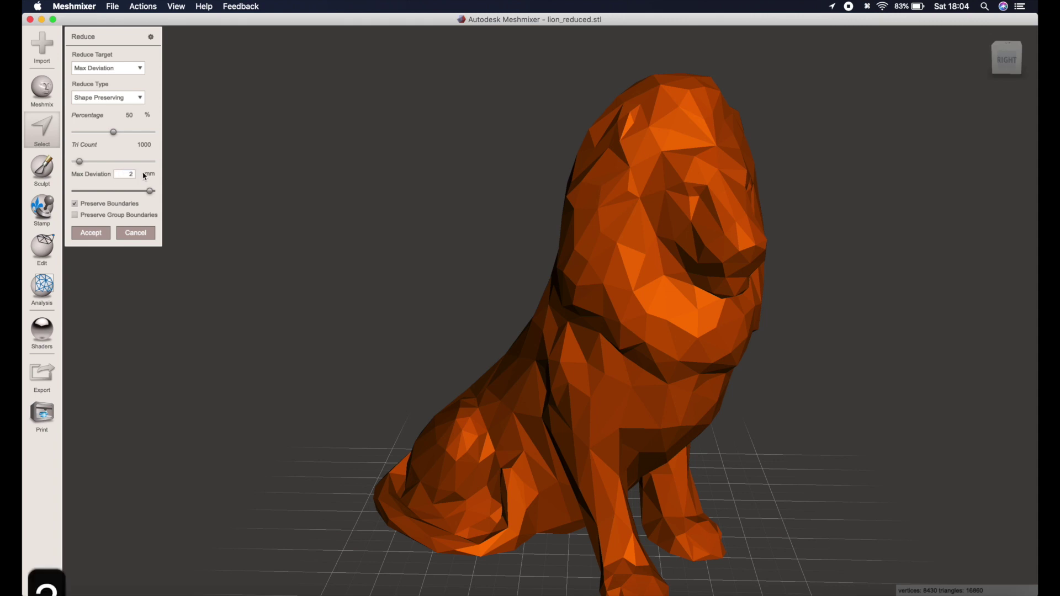
{"action": "key", "text": "Return"}
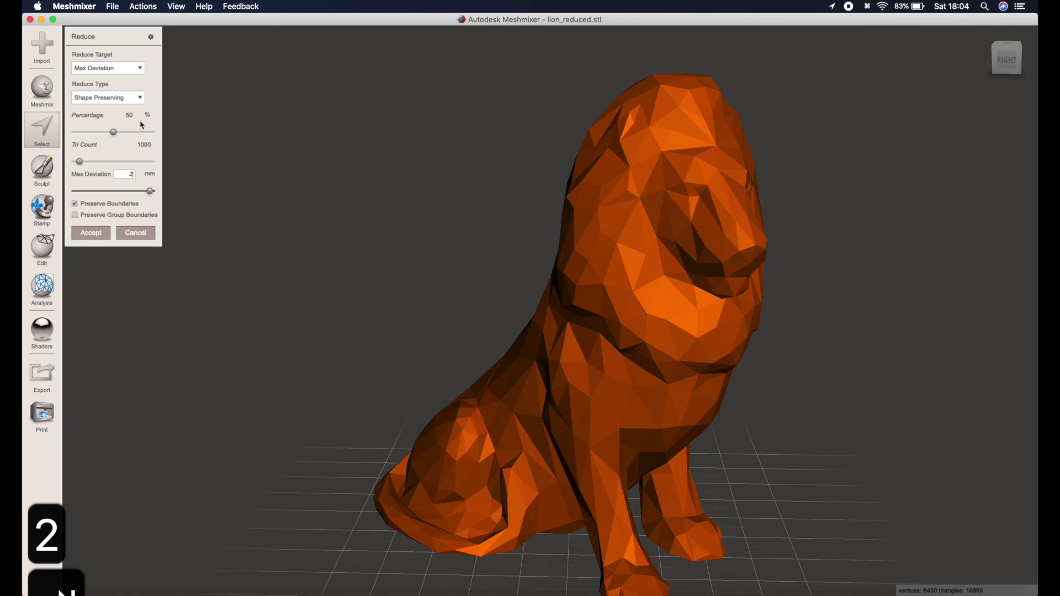
- Switch the Reduce Type to Uniform and back to Shape Preserving to compare the two on the lion
{"action": "left_click", "coordinate": [142, 100]}
{"action": "left_click", "coordinate": [111, 106]}
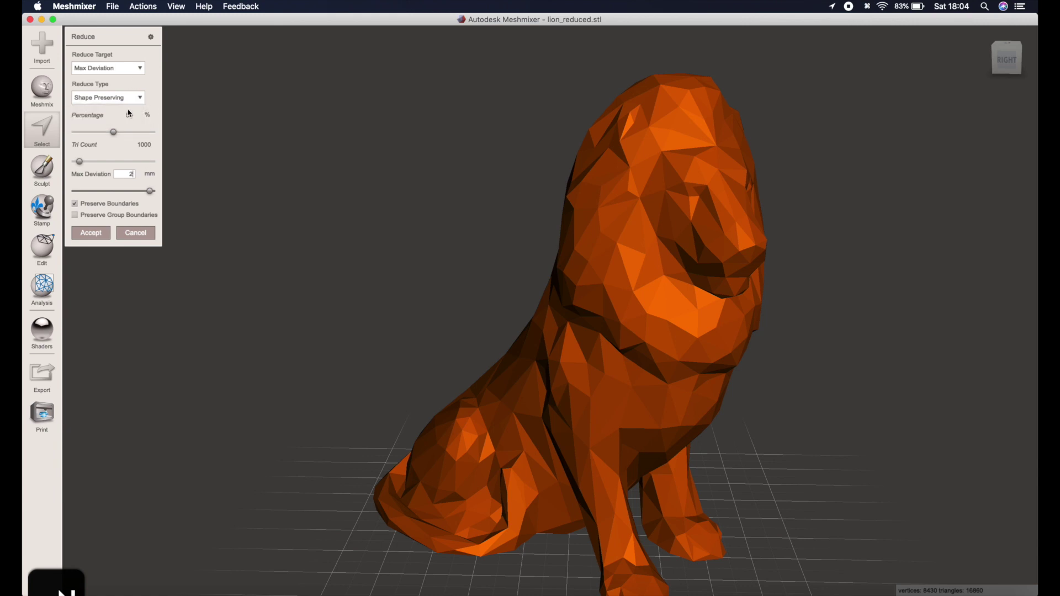
{"action": "left_click", "coordinate": [137, 103]}
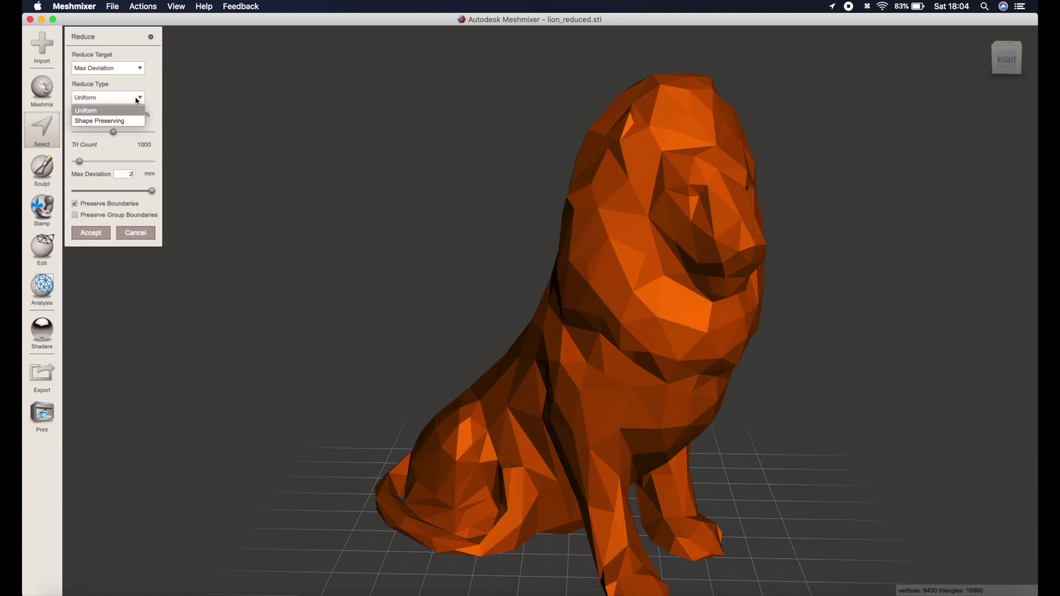
{"action": "left_click", "coordinate": [122, 116]}
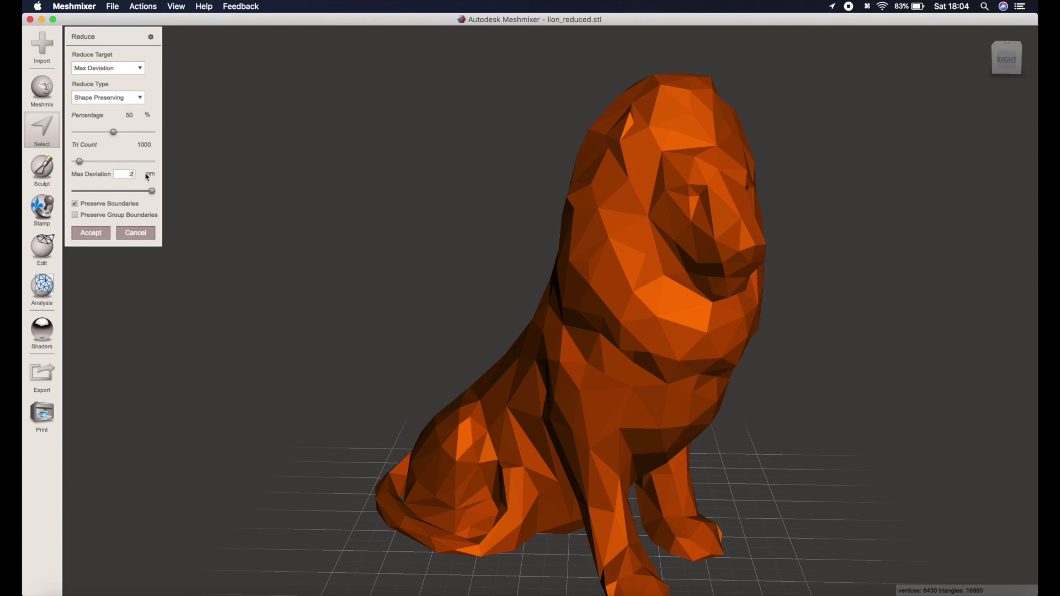
- Set the reduction's Max Deviation to 3 mm and its Reduce Type to Uniform, and inspect the lion's faceting
{"action": "key", "text": "BackSpace"}
{"action": "type", "text": "3"}
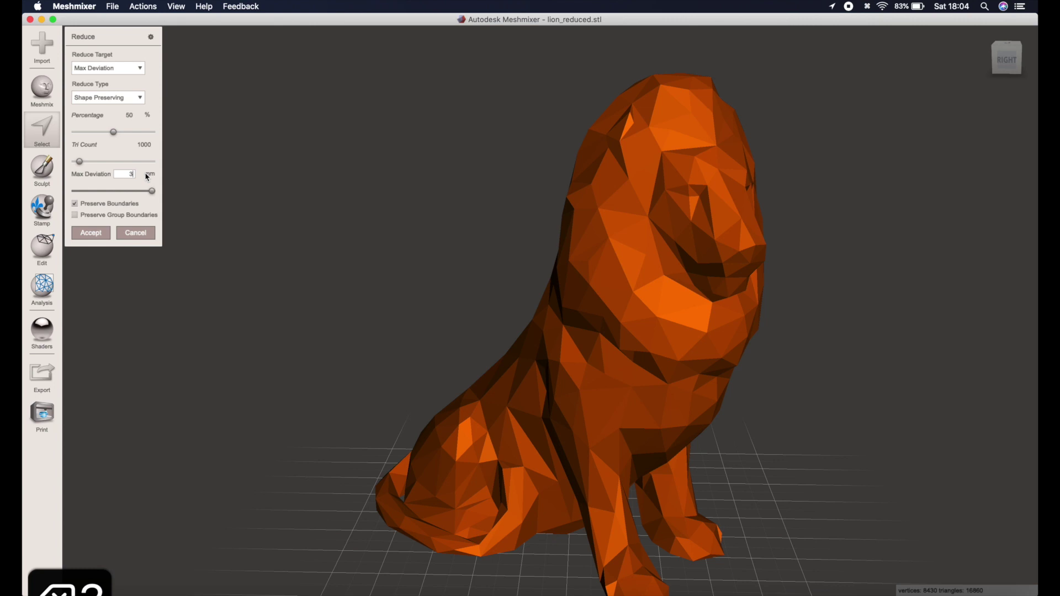
{"action": "left_click", "coordinate": [140, 104]}
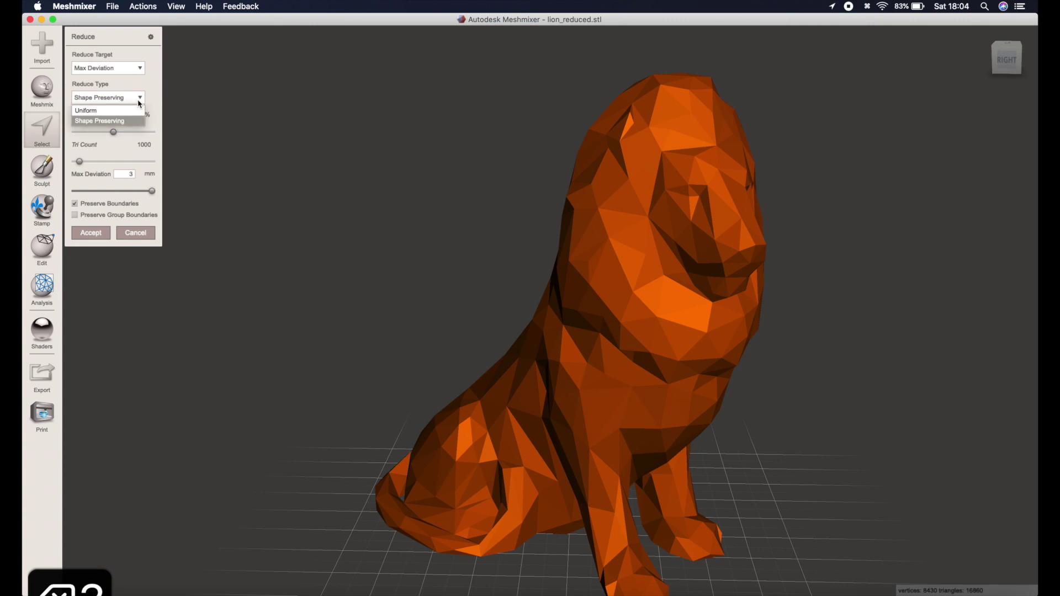
{"action": "left_click", "coordinate": [125, 109]}
{"action": "left_click", "coordinate": [141, 99]}
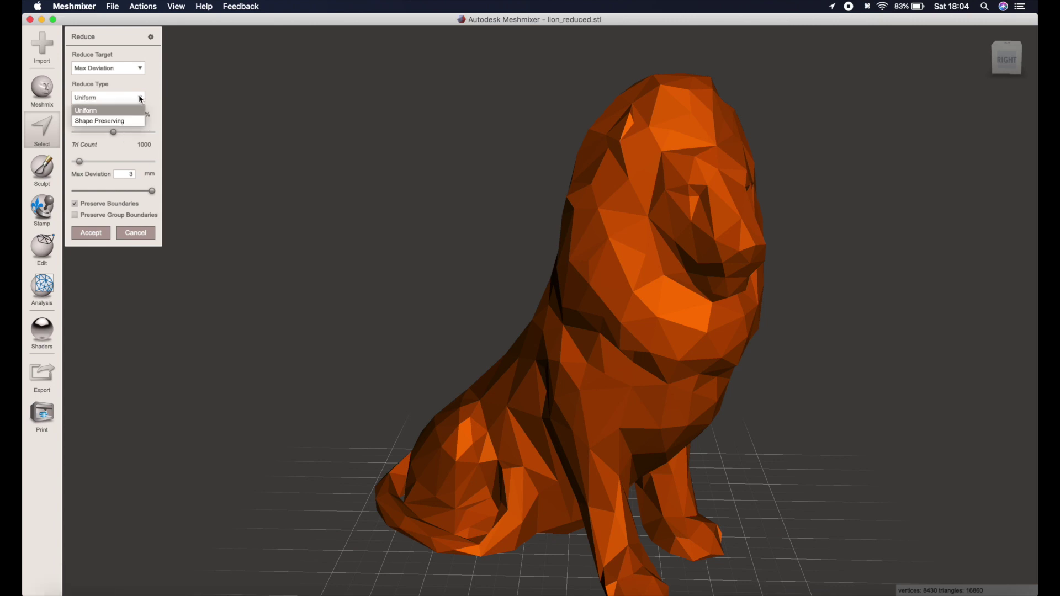
{"action": "left_click", "coordinate": [137, 116]}
{"action": "left_click", "coordinate": [139, 105]}
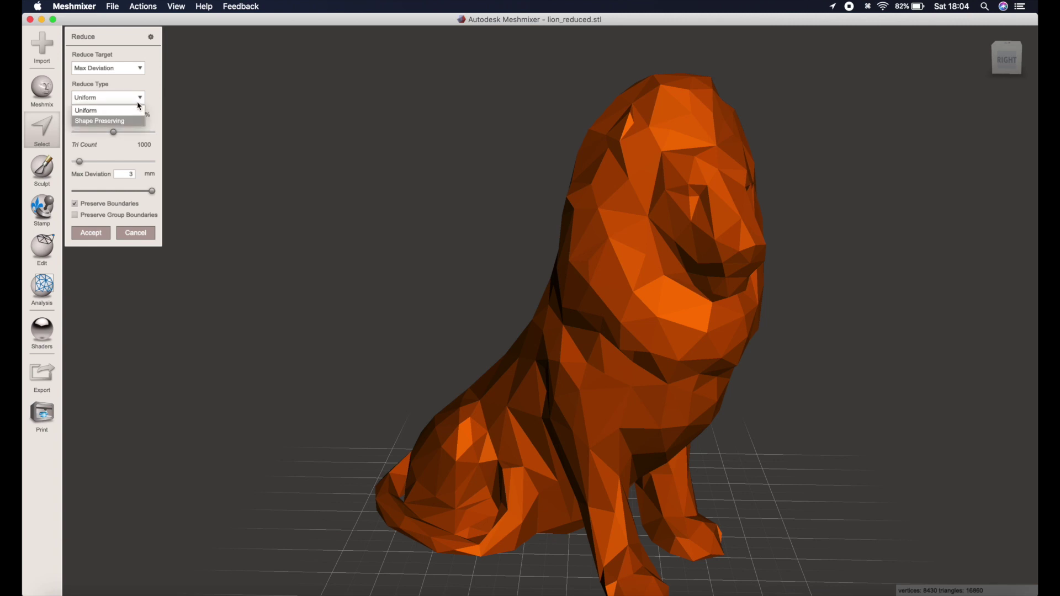
{"action": "left_click", "coordinate": [136, 122]}
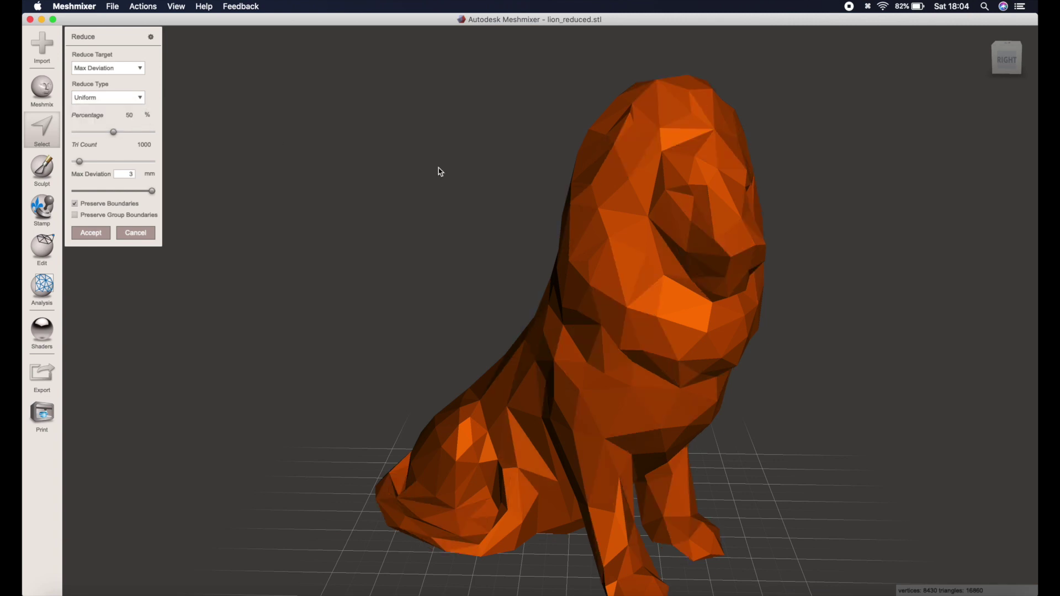
{"action": "scroll", "coordinate": [548, 192], "scroll_direction": "down", "scroll_amount": 2}
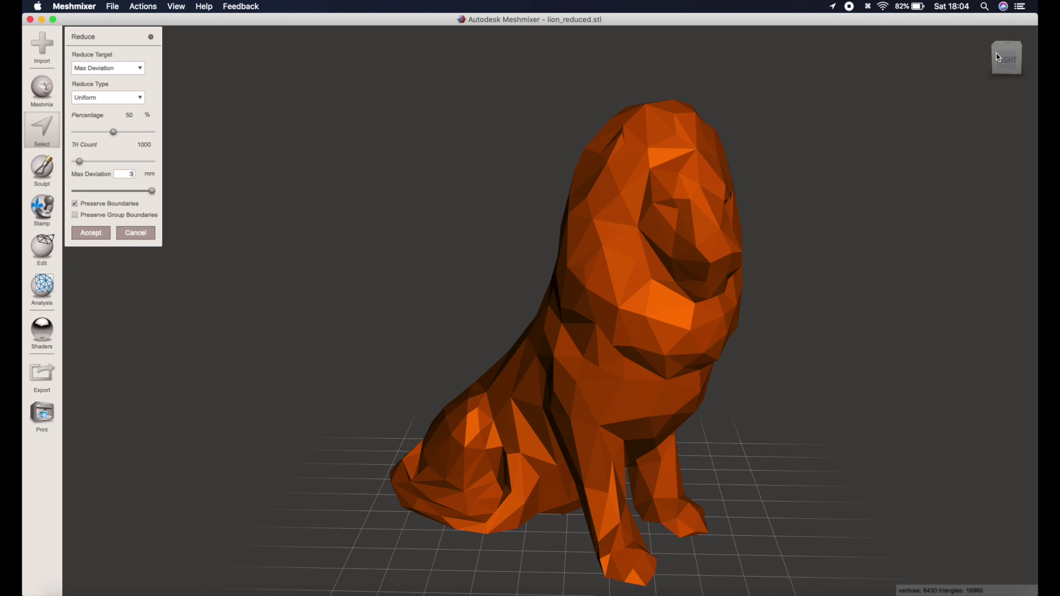
{"action": "mouse_move", "coordinate": [959, 125]}
{"action": "right_mouse_down"}
{"action": "mouse_move", "coordinate": [857, 175]}
{"action": "mouse_move", "coordinate": [754, 125]}
{"action": "mouse_move", "coordinate": [855, 113]}
{"action": "mouse_move", "coordinate": [938, 126]}
{"action": "mouse_move", "coordinate": [947, 142]}
{"action": "right_mouse_up"}
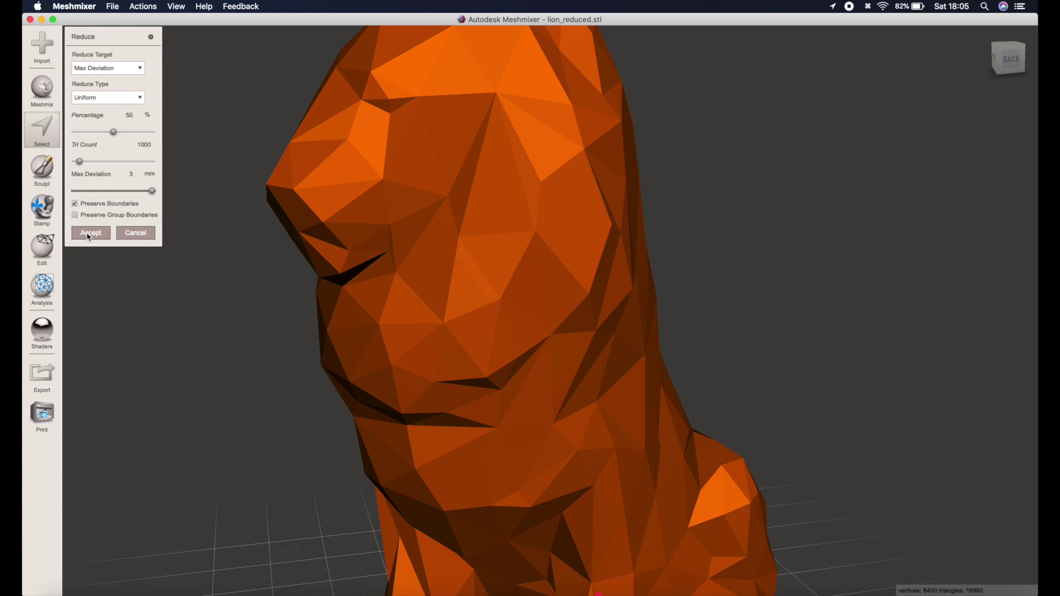
- Accept the reduction of the lion mesh, deselect the mesh and inspect the whole low-poly lion
{"action": "left_click", "coordinate": [90, 233]}
{"action": "scroll", "coordinate": [545, 211], "scroll_direction": "down", "scroll_amount": 5}
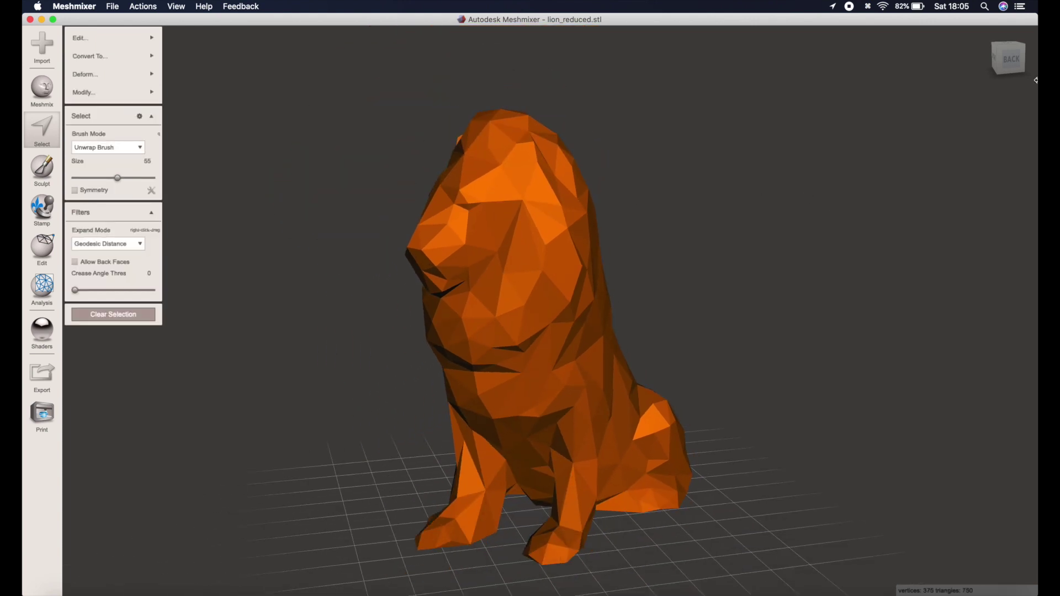
{"action": "right_click_drag", "start_coordinate": [1016, 70], "coordinate": [1037, 86]}
{"action": "left_click_drag", "start_coordinate": [1037, 86], "coordinate": [1037, 87]}
{"action": "scroll", "coordinate": [468, 173], "scroll_direction": "up", "scroll_amount": 5}
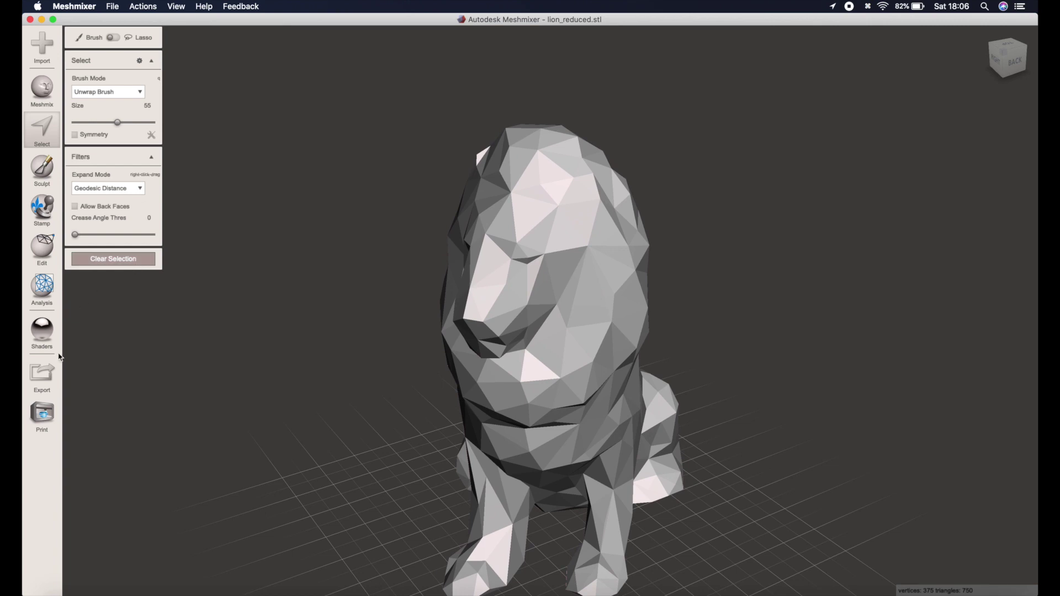
- Export the low-poly lion to the Desktop as lion_lowpoly in STL Binary Format
{"action": "left_click", "coordinate": [43, 376]}
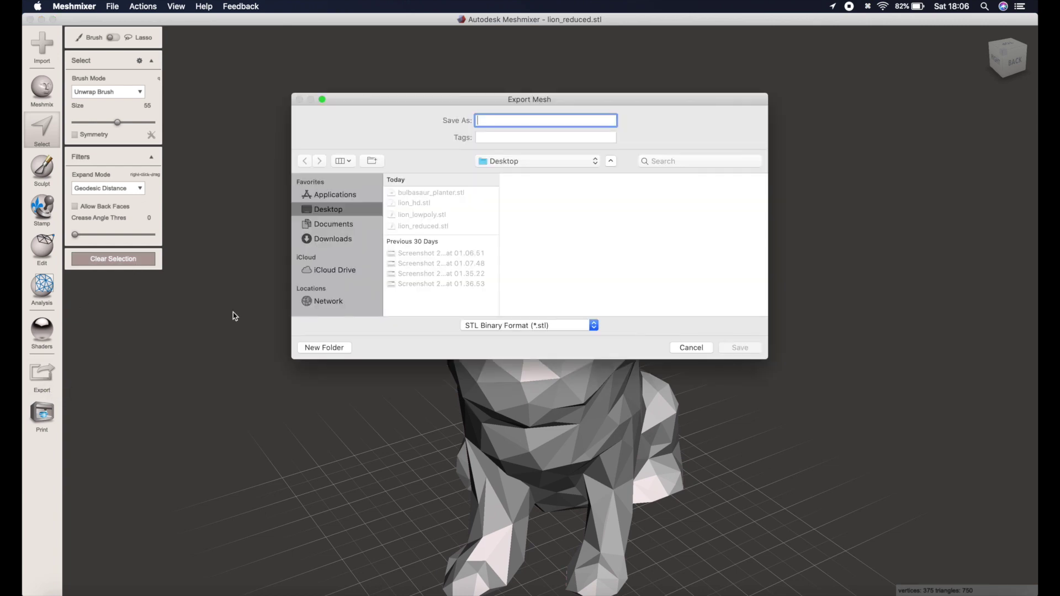
{"action": "left_click", "coordinate": [431, 216]}
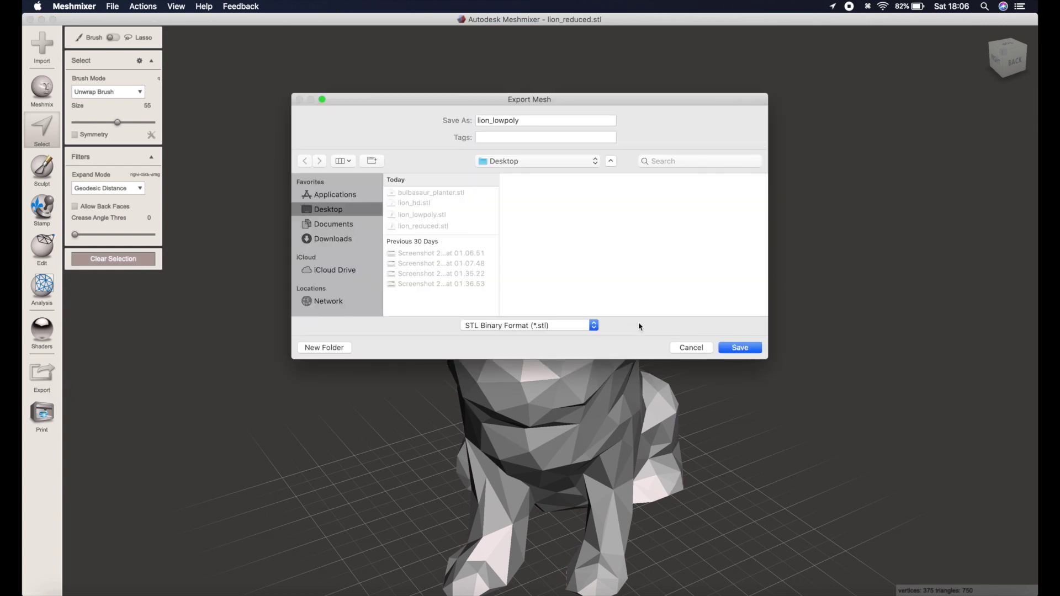
{"action": "left_click", "coordinate": [735, 349]}
- Switch to the slicer, import lion_lowpoly.stl from the Desktop and inspect the underside of its feet and base
{"action": "key", "text": "ctrl+Left"}
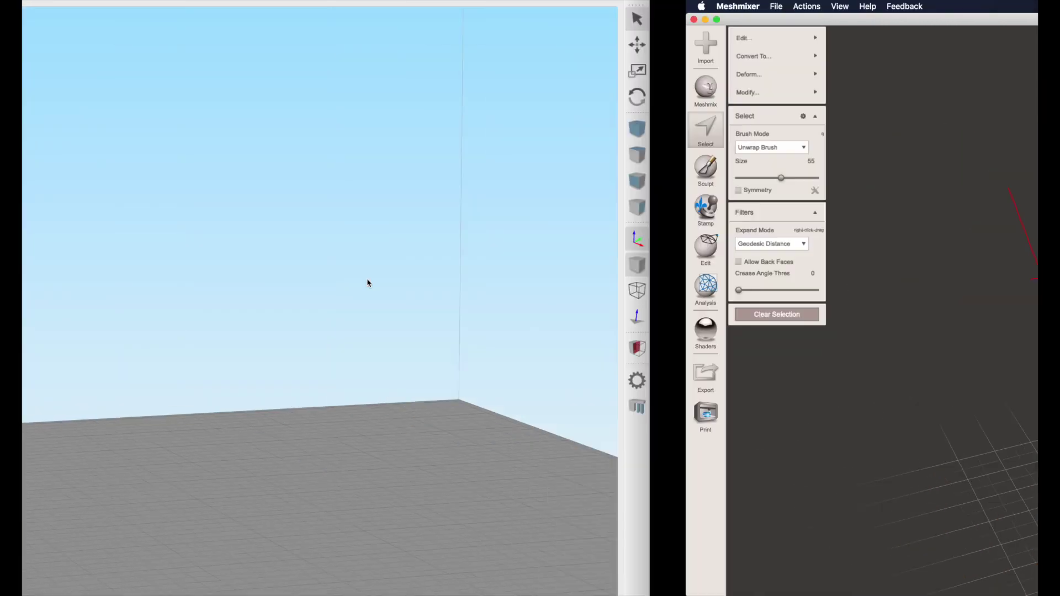
{"action": "left_click", "coordinate": [73, 268]}
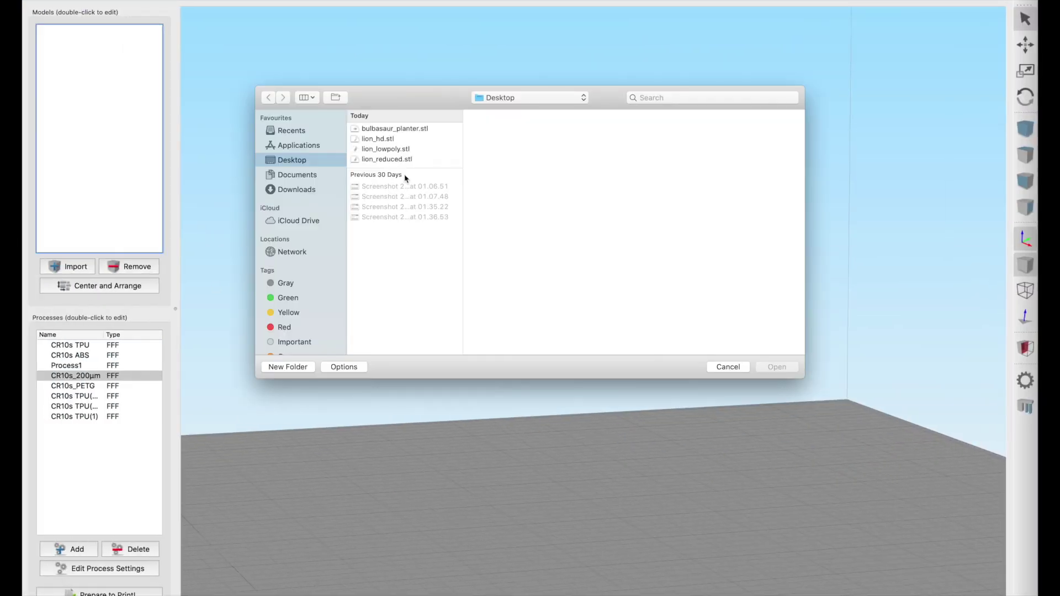
{"action": "left_click", "coordinate": [381, 149]}
{"action": "double_click", "coordinate": [381, 149]}
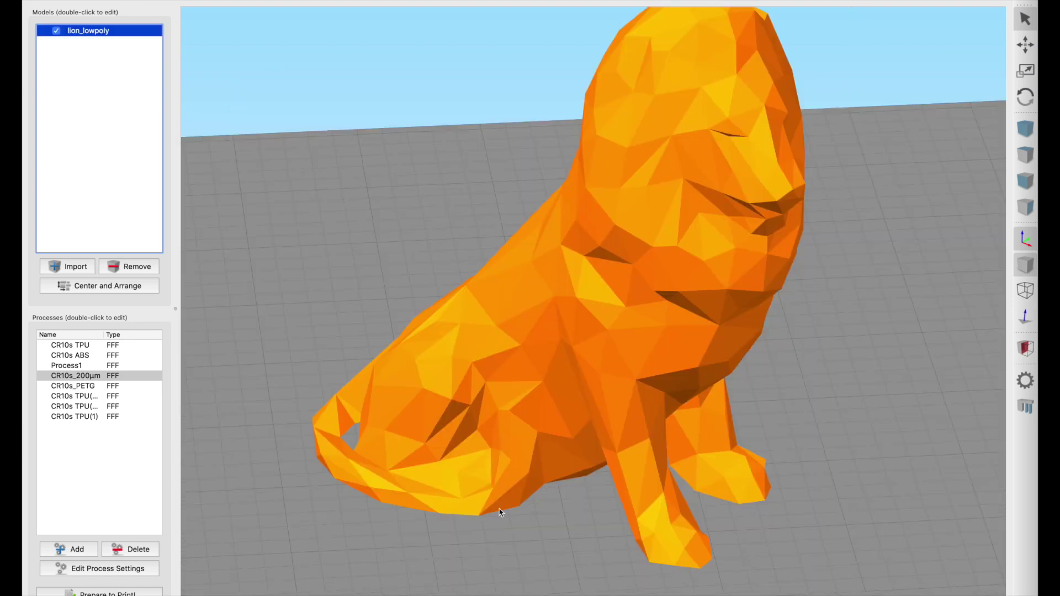
{"action": "left_click_drag", "start_coordinate": [524, 374], "coordinate": [524, 305]}
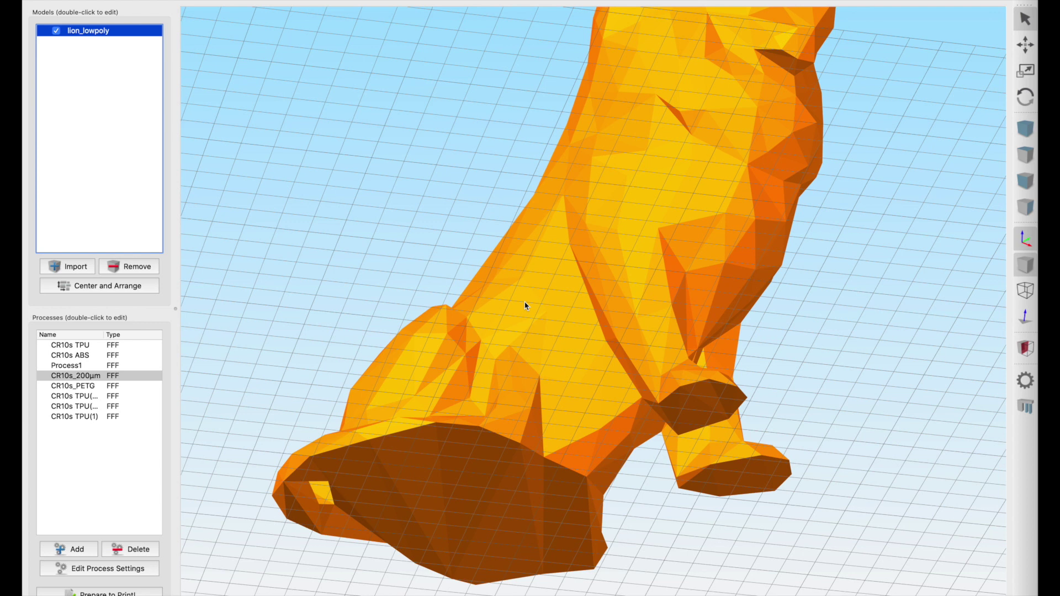
{"action": "left_click_drag", "start_coordinate": [524, 305], "coordinate": [371, 475]}
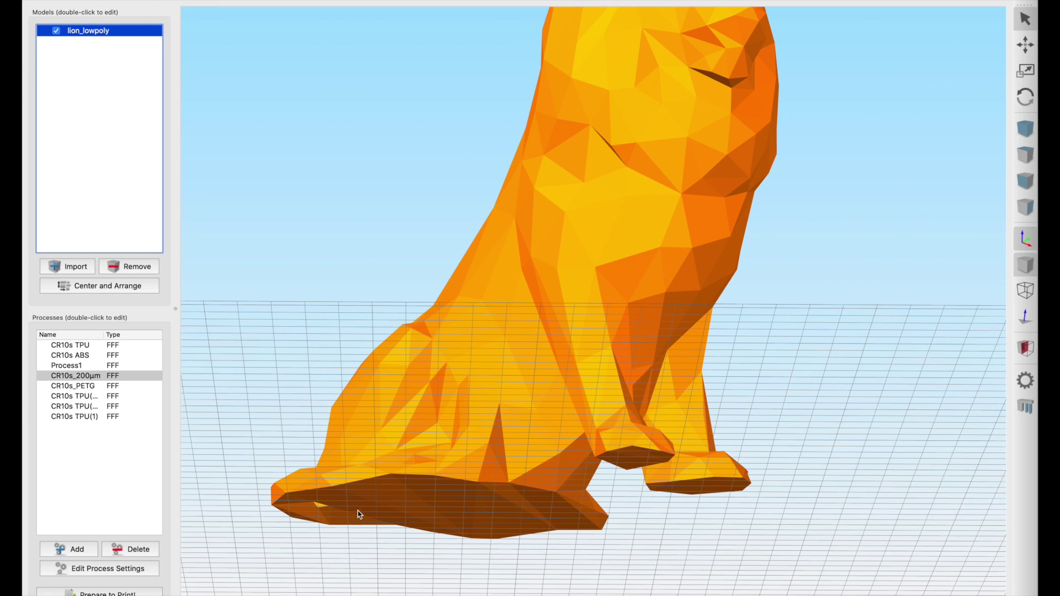
- Slice the low-poly lion with the CR10s_200µm process, examine its lowest layers and leave the preview
{"action": "left_click", "coordinate": [124, 593]}
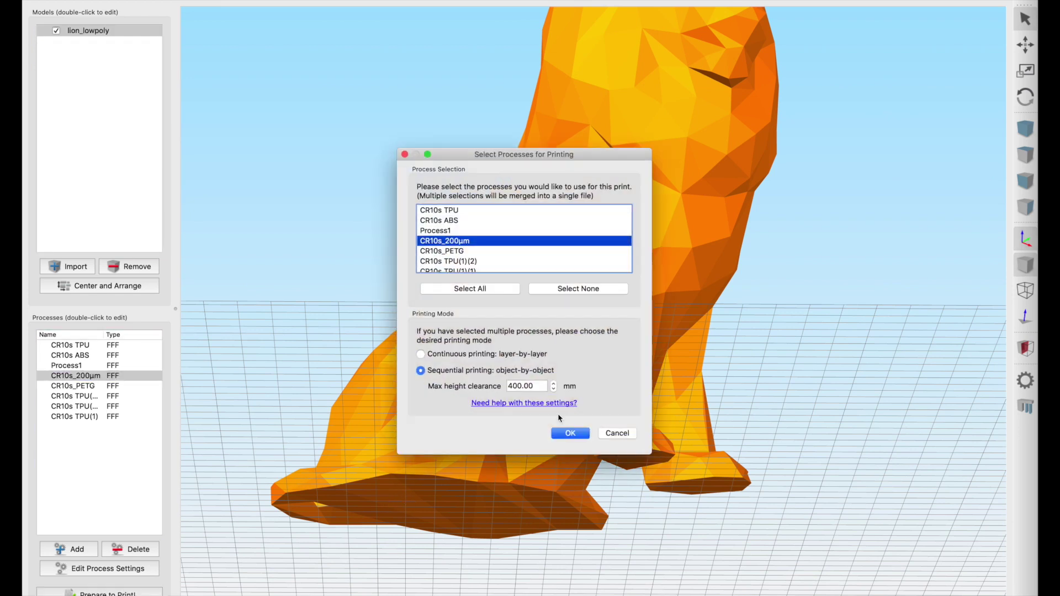
{"action": "left_click", "coordinate": [569, 433]}
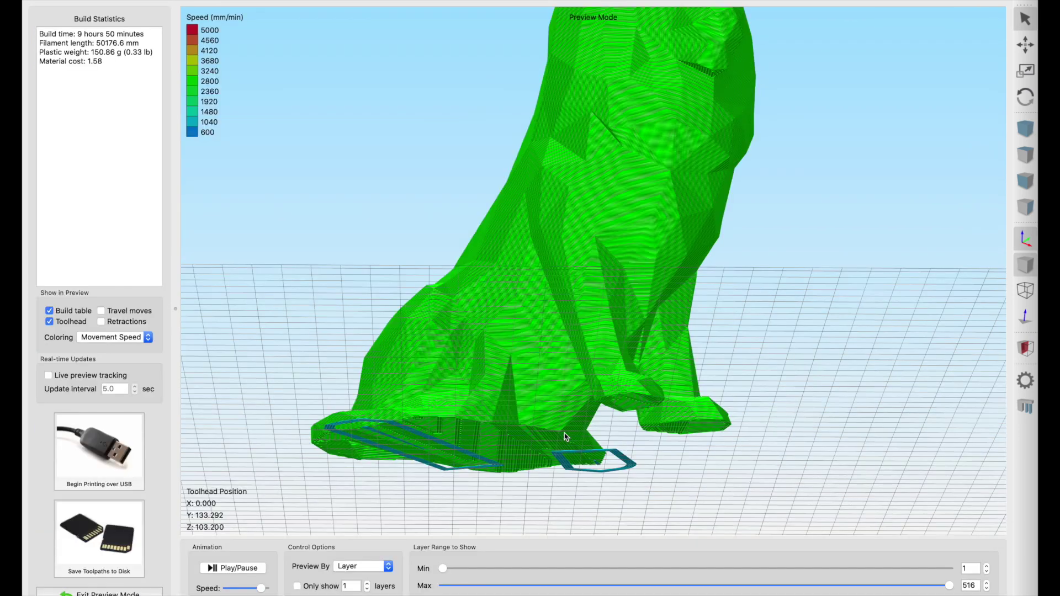
{"action": "left_click_drag", "start_coordinate": [523, 365], "coordinate": [536, 508]}
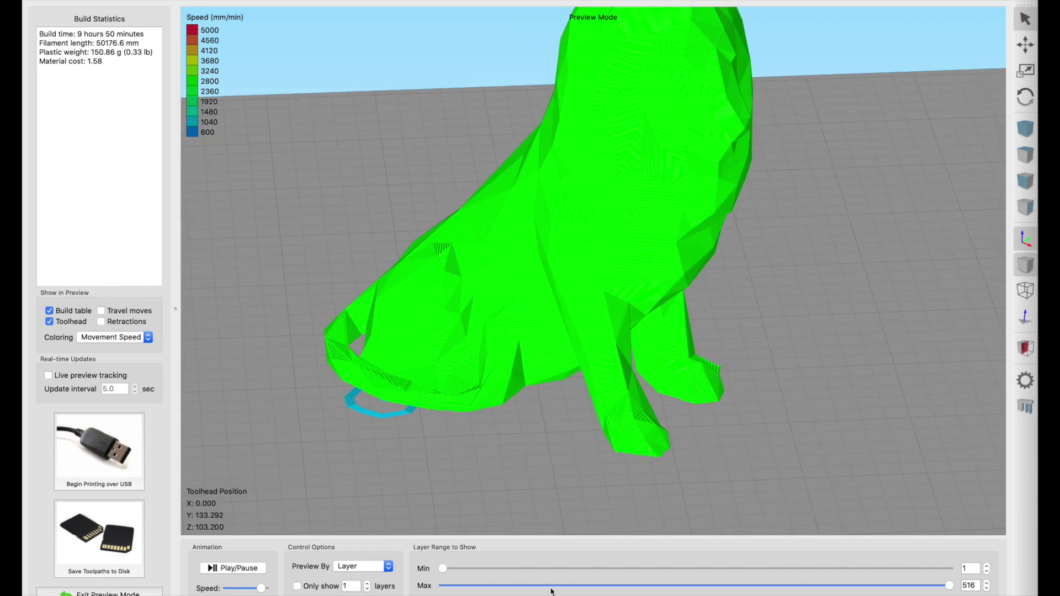
{"action": "left_click_drag", "start_coordinate": [511, 586], "coordinate": [473, 585]}
{"action": "left_click", "coordinate": [73, 589]}
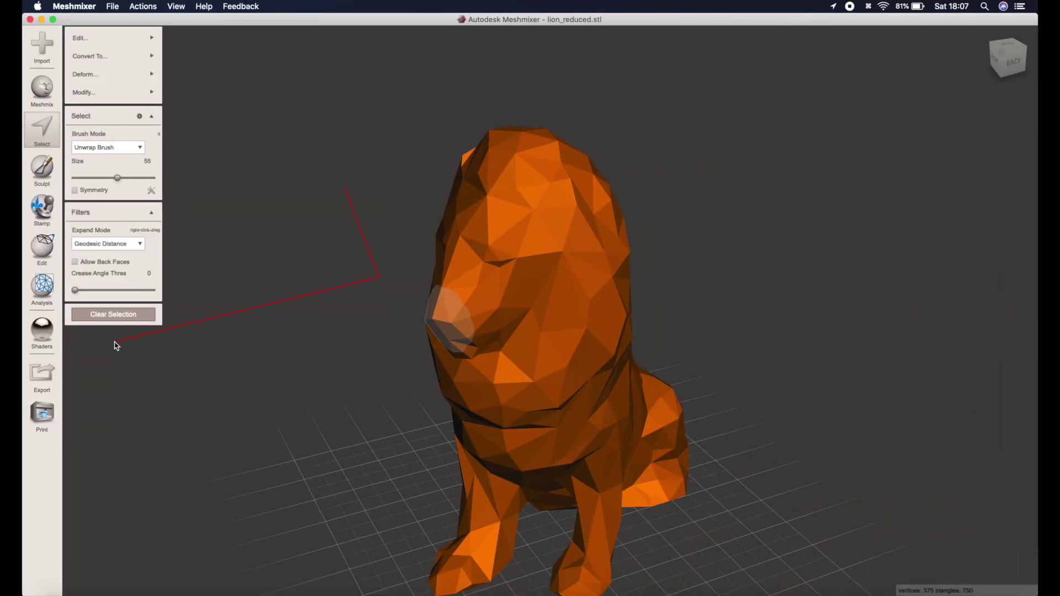
- In Meshmixer, select the entire lion, start a Plane Cut and lower the cutting plane to its feet
{"action": "left_click", "coordinate": [116, 319]}
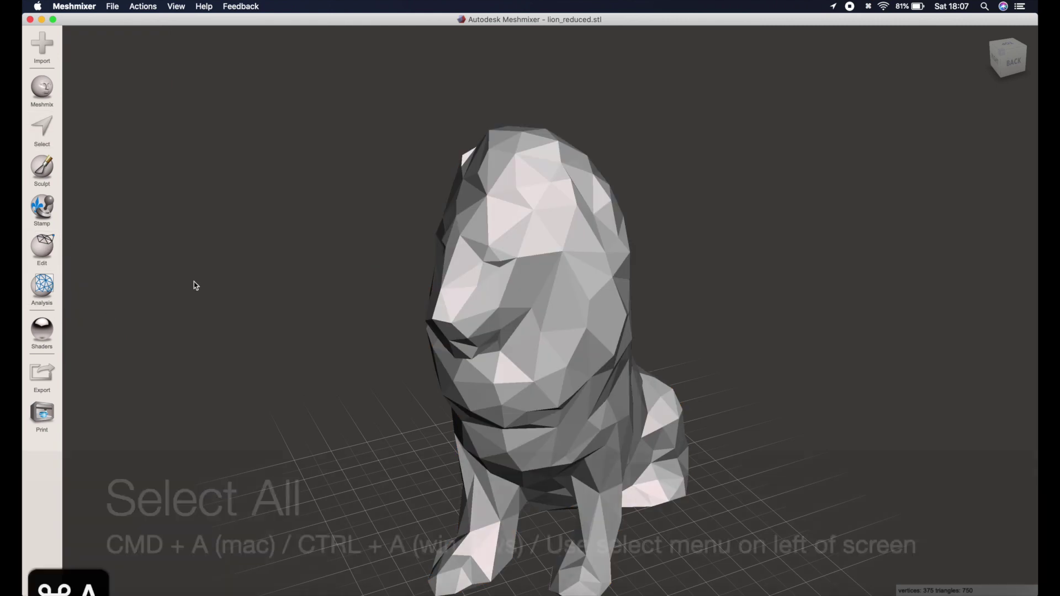
{"action": "key", "text": "super+a"}
{"action": "mouse_move", "coordinate": [123, 45]}
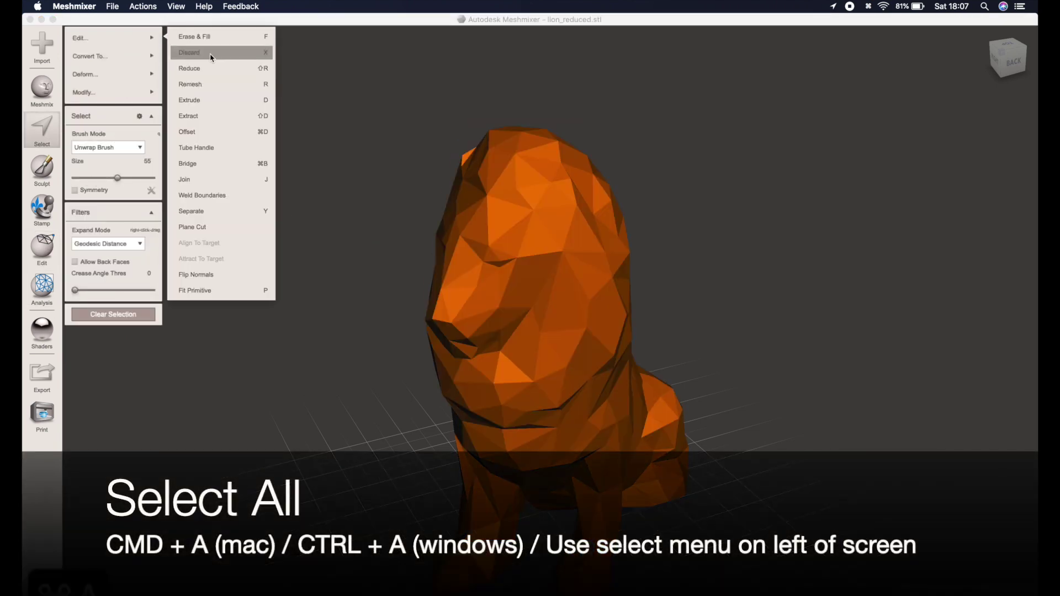
{"action": "left_click", "coordinate": [220, 226]}
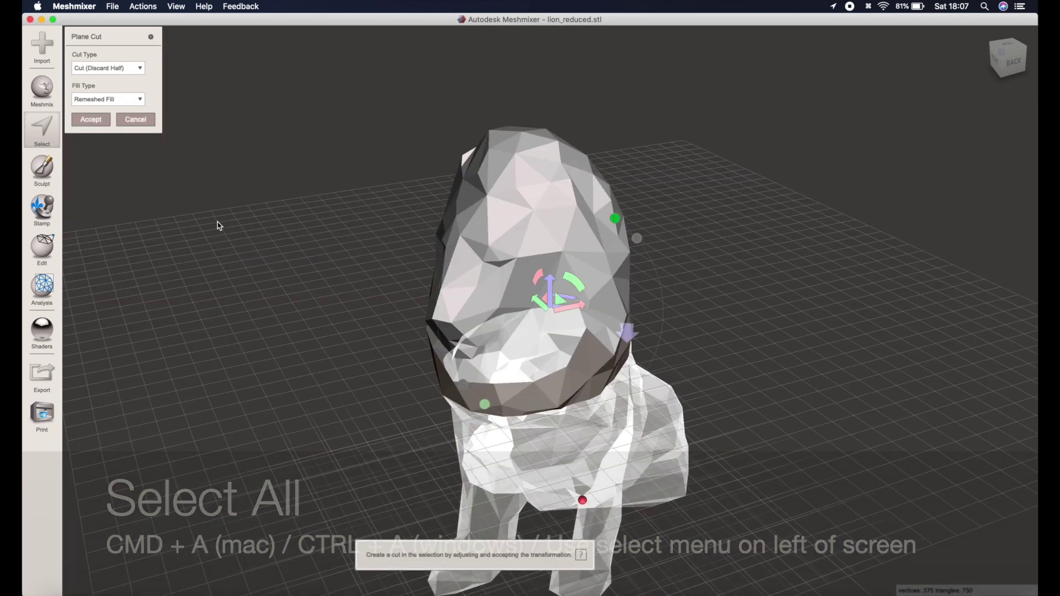
{"action": "right_click_drag", "start_coordinate": [392, 239], "coordinate": [338, 202]}
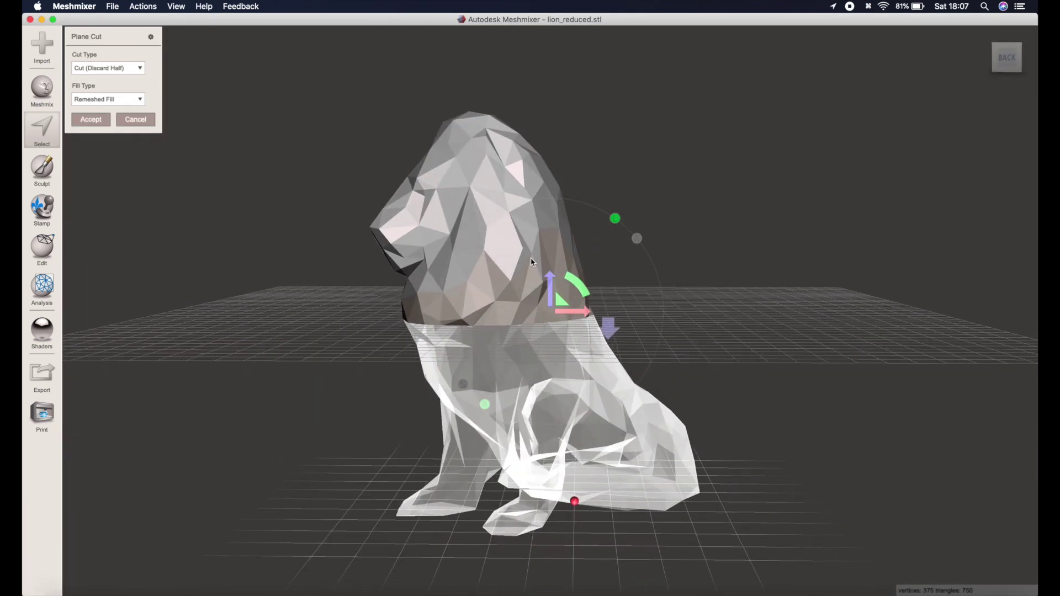
{"action": "left_click_drag", "start_coordinate": [550, 283], "coordinate": [603, 435]}
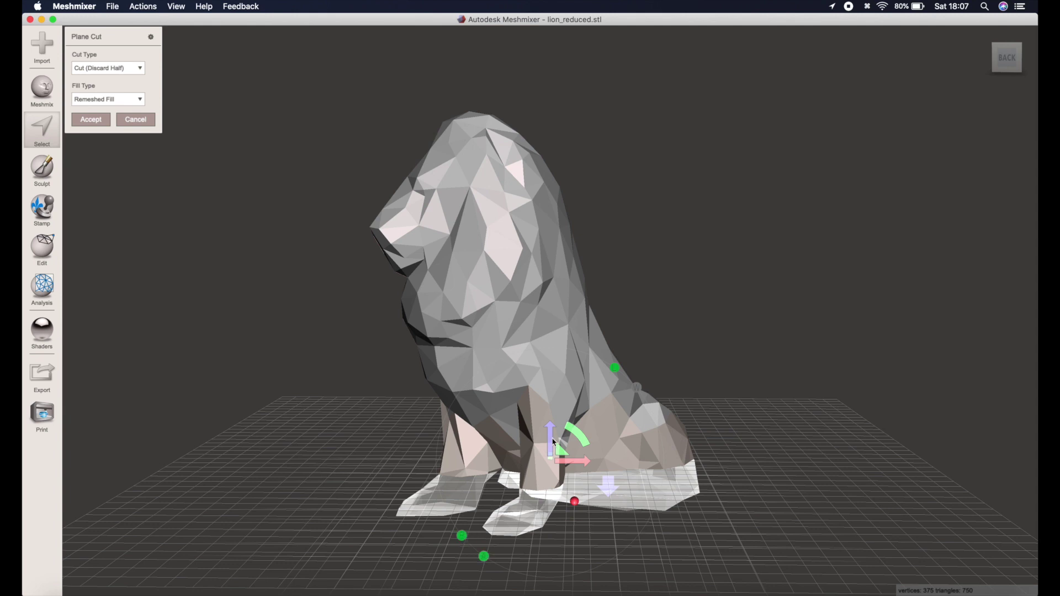
{"action": "left_click_drag", "start_coordinate": [554, 441], "coordinate": [560, 469]}
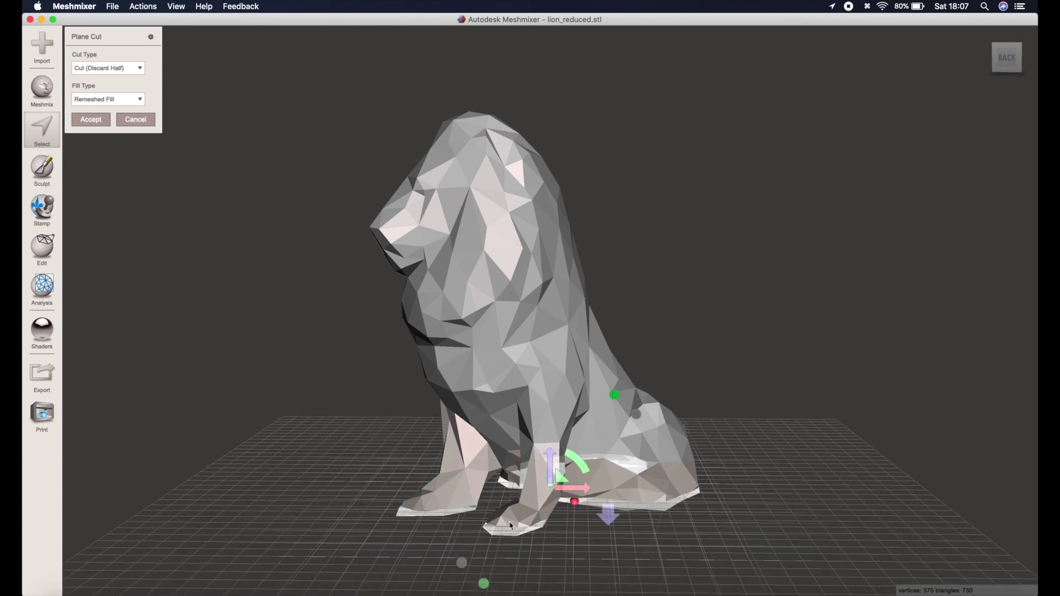
- Lower the cutting plane closer to the soles so that only a thin slice of the paws is removed
{"action": "scroll", "coordinate": [510, 526], "scroll_direction": "up", "scroll_amount": 4}
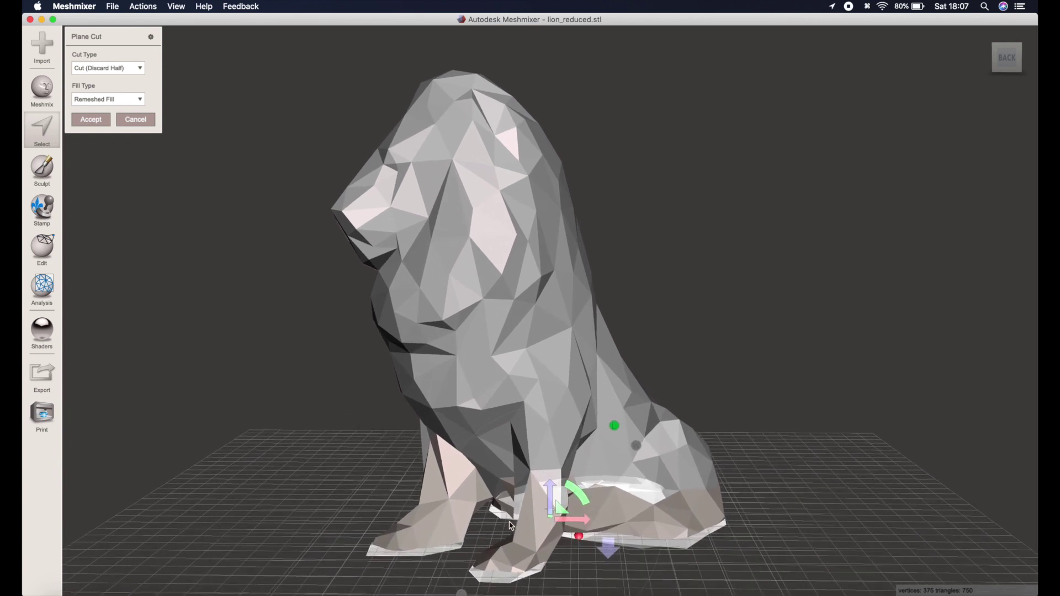
{"action": "middle_click_drag", "start_coordinate": [510, 526], "coordinate": [516, 388]}
{"action": "scroll", "coordinate": [540, 330], "scroll_direction": "up", "scroll_amount": 6}
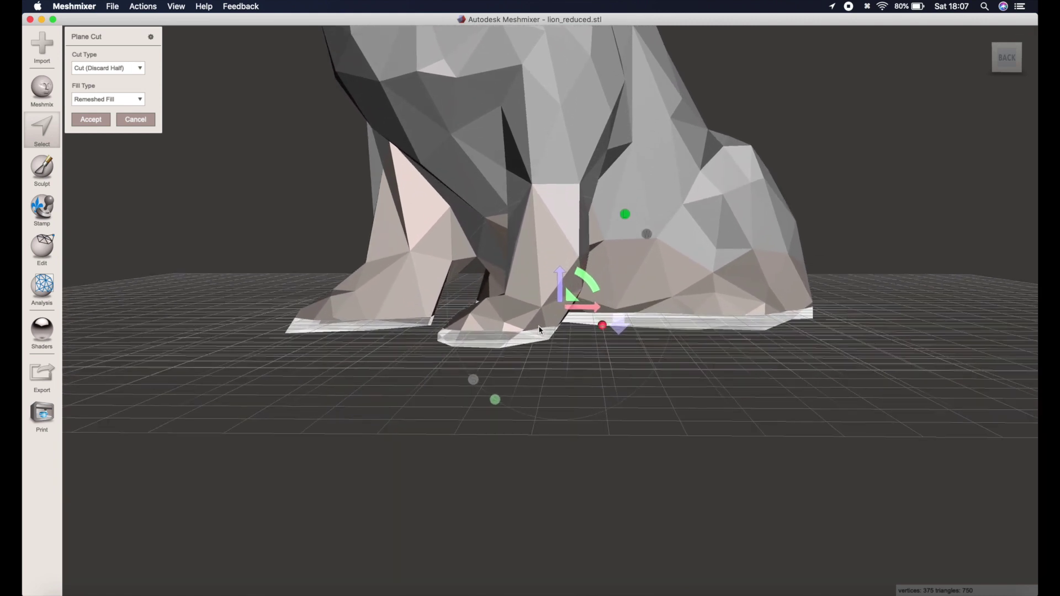
{"action": "scroll", "coordinate": [540, 330], "scroll_direction": "up", "scroll_amount": 4}
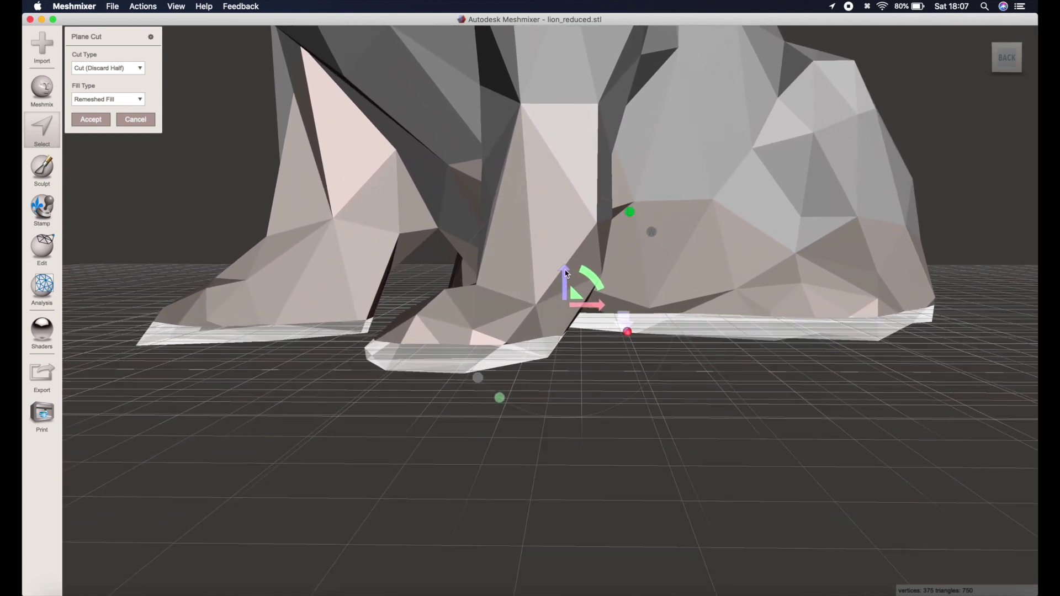
{"action": "left_click_drag", "start_coordinate": [566, 273], "coordinate": [566, 279]}
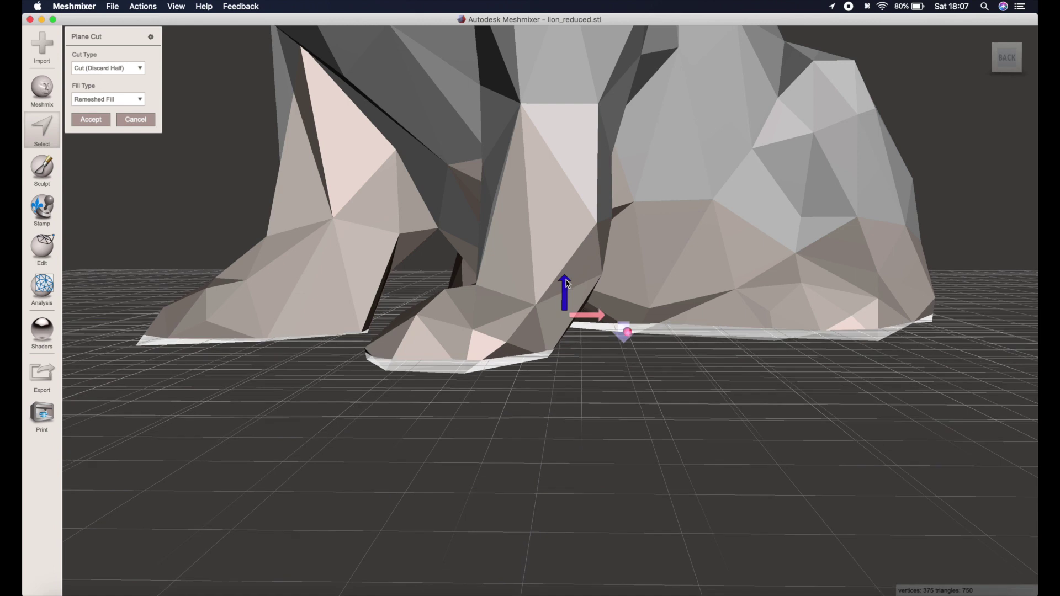
- Raise the cutting plane slightly to flatten the feet and base fully, and accept the discard-half cut with Remeshed Fill
{"action": "right_click_drag", "start_coordinate": [611, 455], "coordinate": [639, 441]}
{"action": "left_click_drag", "start_coordinate": [548, 307], "coordinate": [548, 294]}
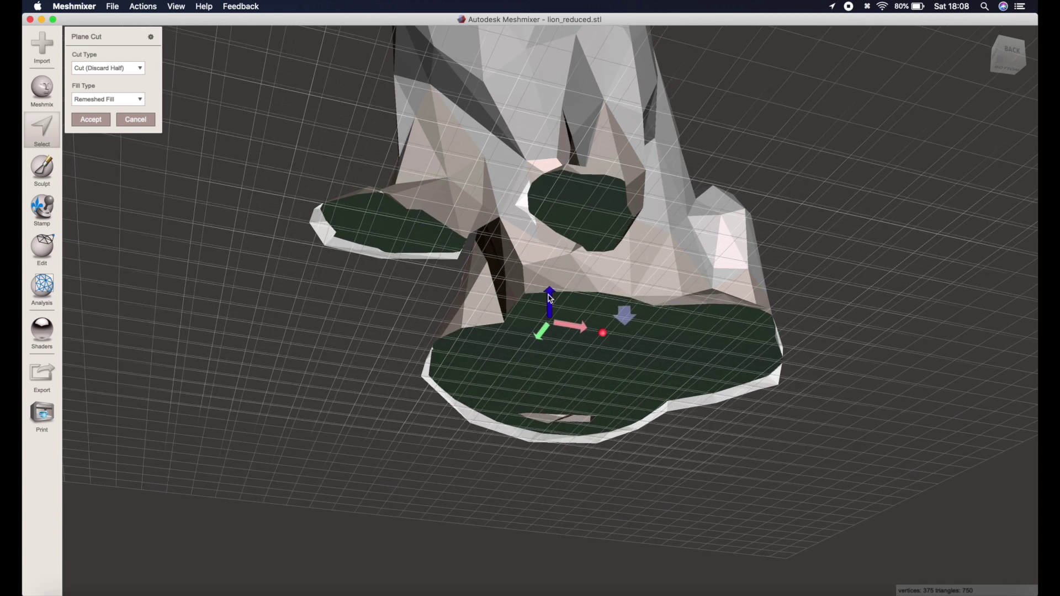
{"action": "left_click_drag", "start_coordinate": [548, 293], "coordinate": [548, 292]}
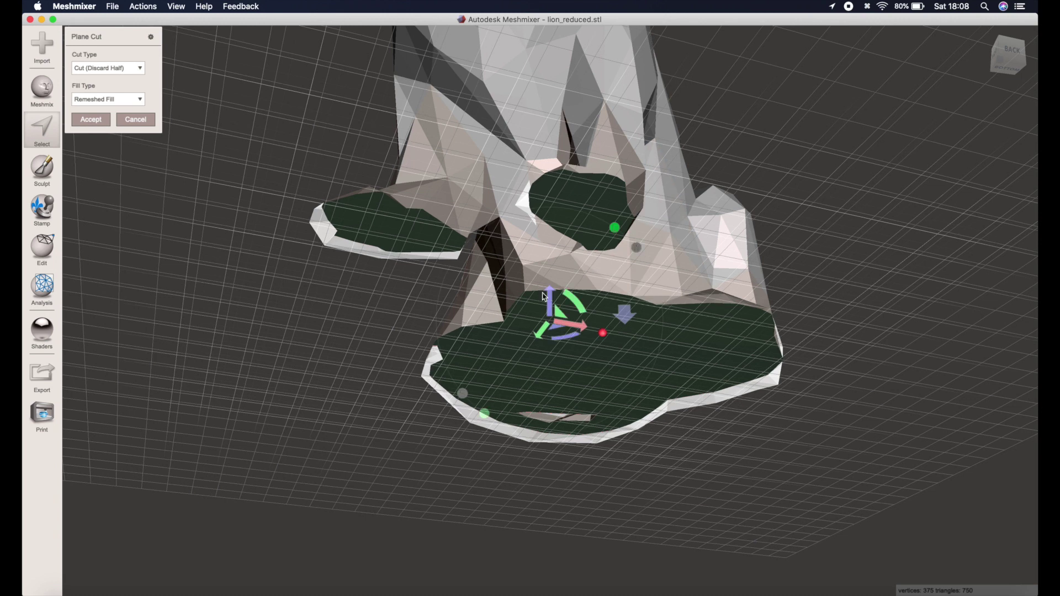
{"action": "left_click", "coordinate": [92, 119]}
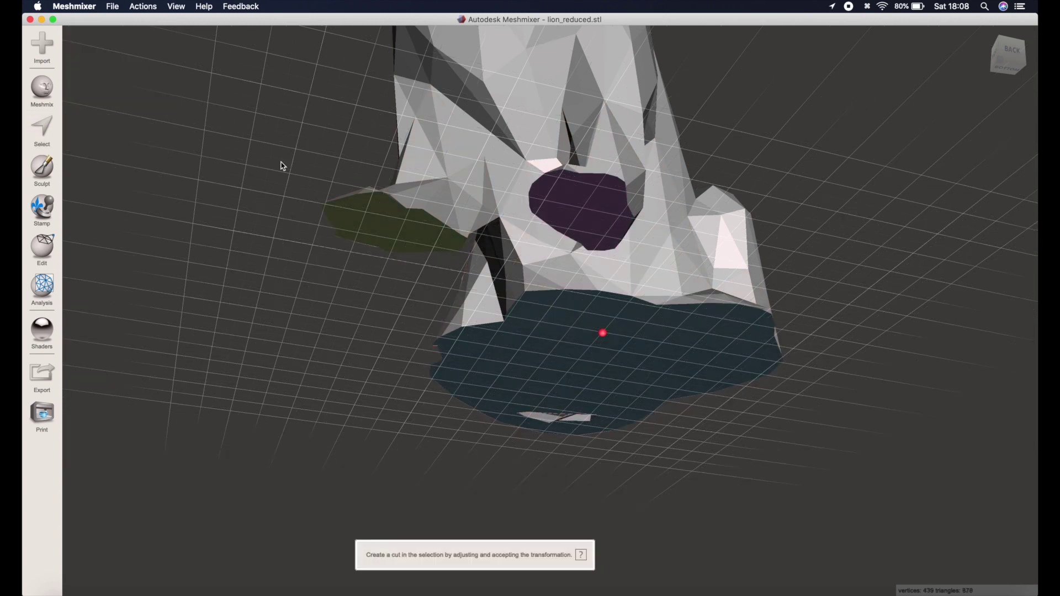
{"action": "right_click_drag", "start_coordinate": [279, 163], "coordinate": [380, 298]}
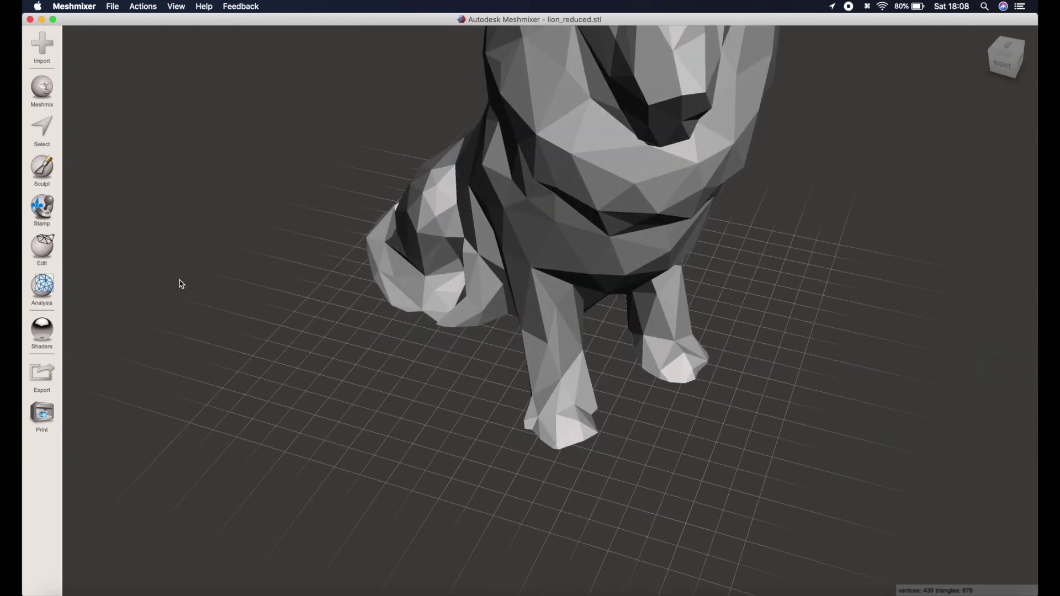
- Export the flat-bottomed lion, replacing the existing lion_lowpoly.stl on the Desktop
{"action": "key", "text": "super+a"}
{"action": "left_click", "coordinate": [46, 375]}
{"action": "key", "text": "Return"}
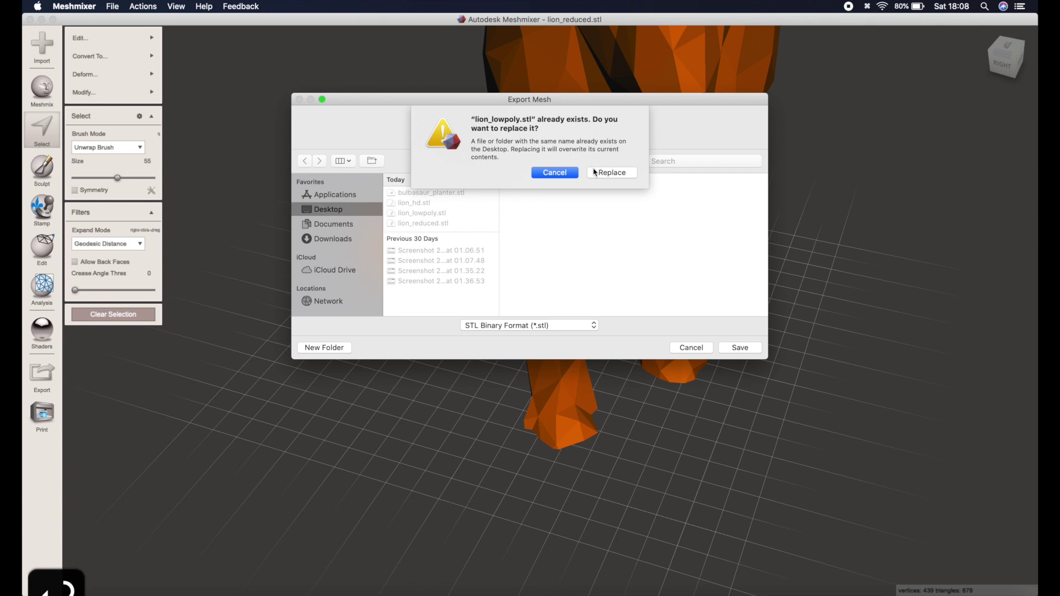
{"action": "left_click", "coordinate": [602, 173]}
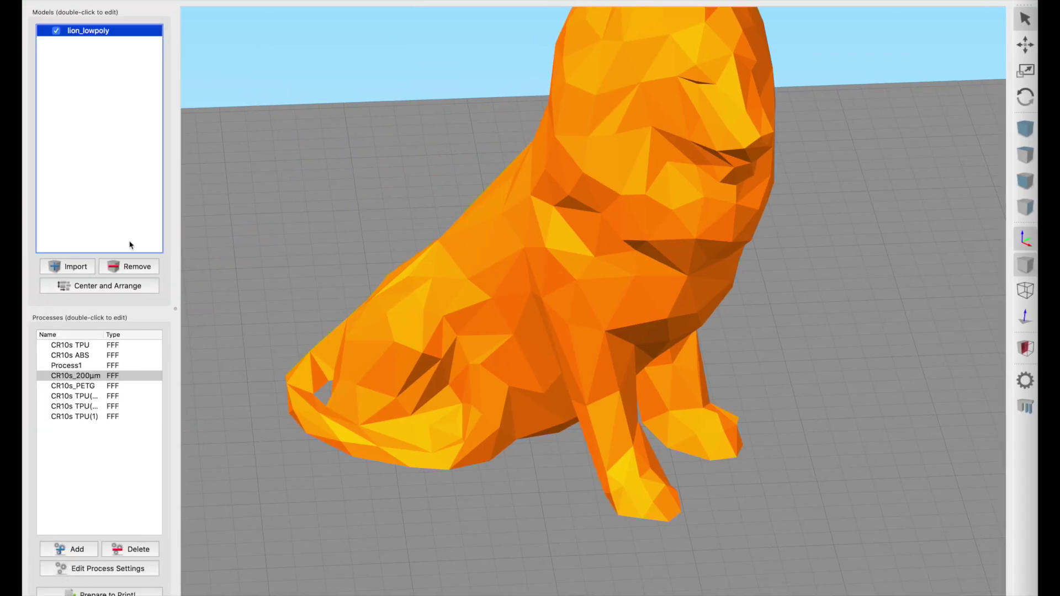
- Import the updated lion_lowpoly.stl into the slicer beside the first lion, and center and arrange both models
{"action": "key", "text": "super+i"}
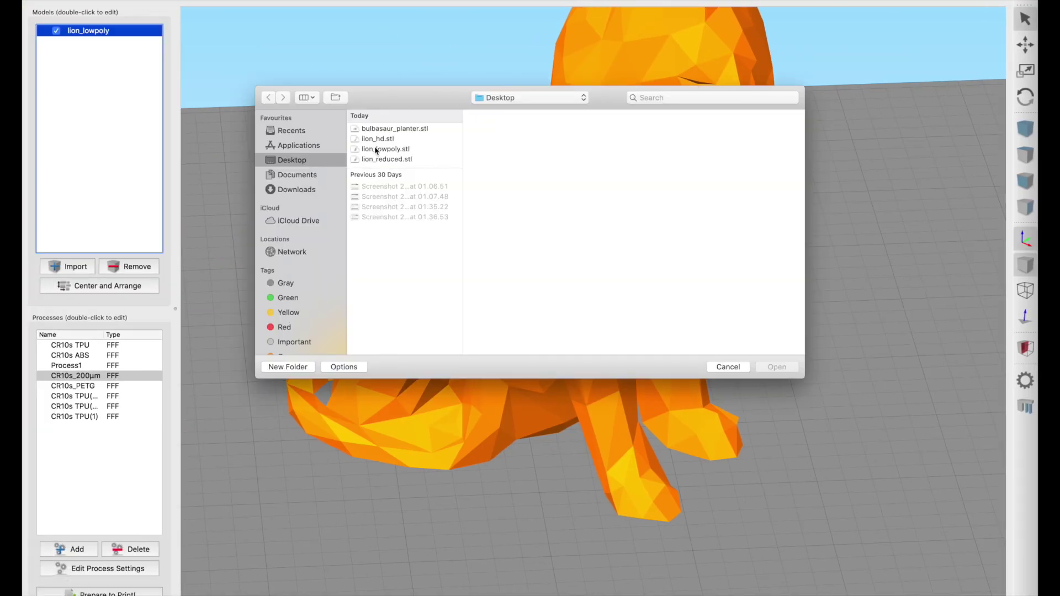
{"action": "left_click", "coordinate": [376, 151]}
{"action": "double_click", "coordinate": [376, 149]}
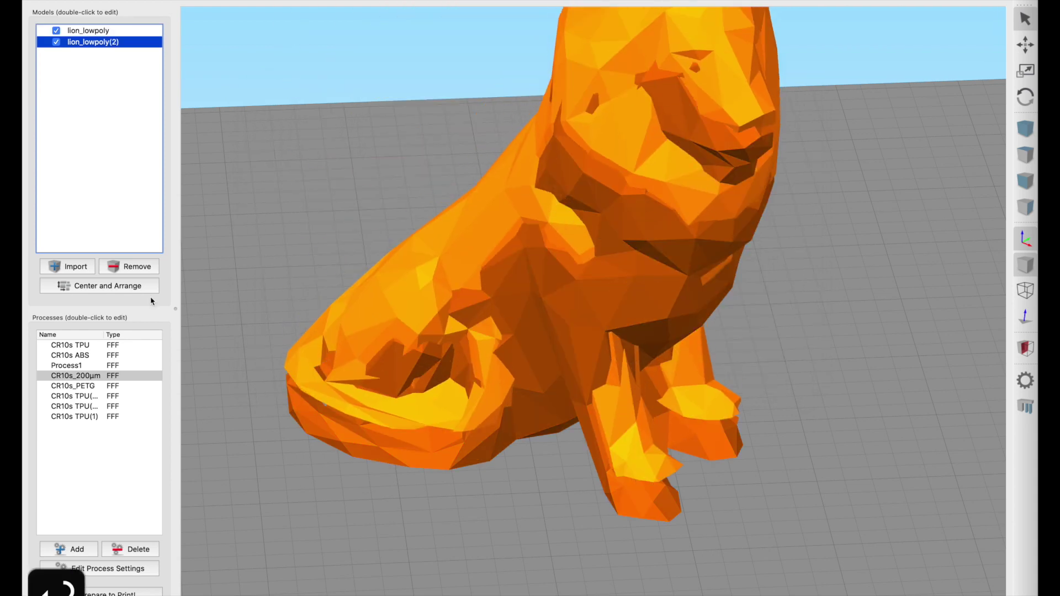
{"action": "left_click", "coordinate": [111, 286]}
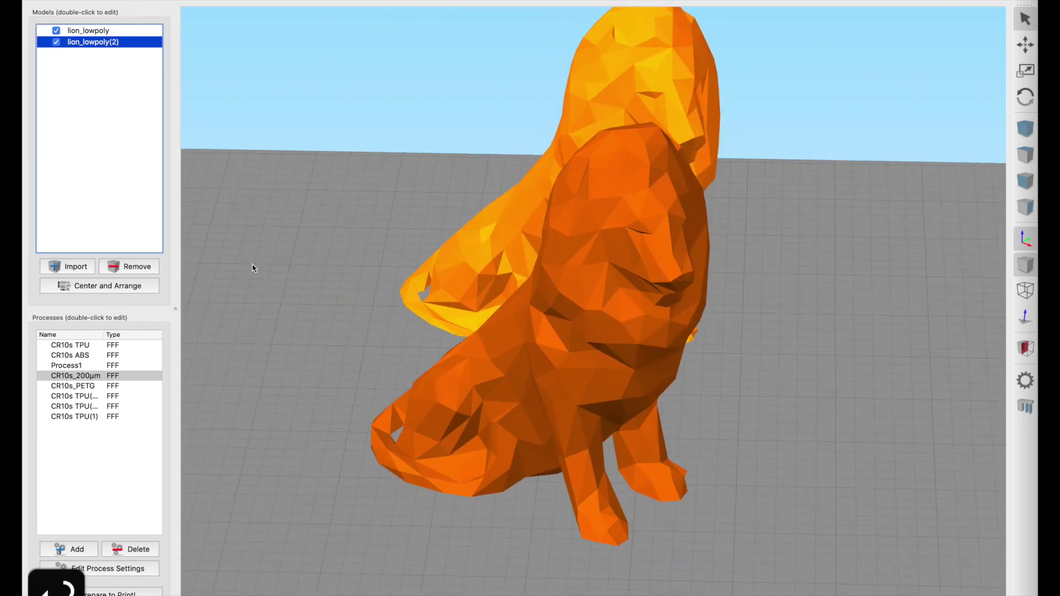
- Slice both low-poly lions and step down to the first layers to compare their bed contact
{"action": "left_click", "coordinate": [118, 593]}
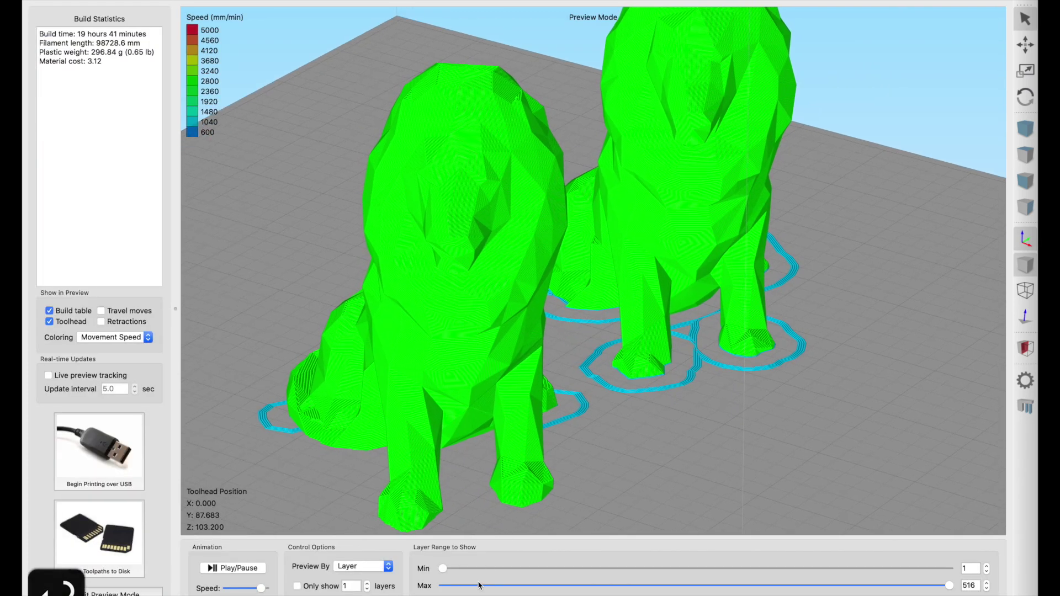
{"action": "left_click_drag", "start_coordinate": [479, 586], "coordinate": [441, 589]}
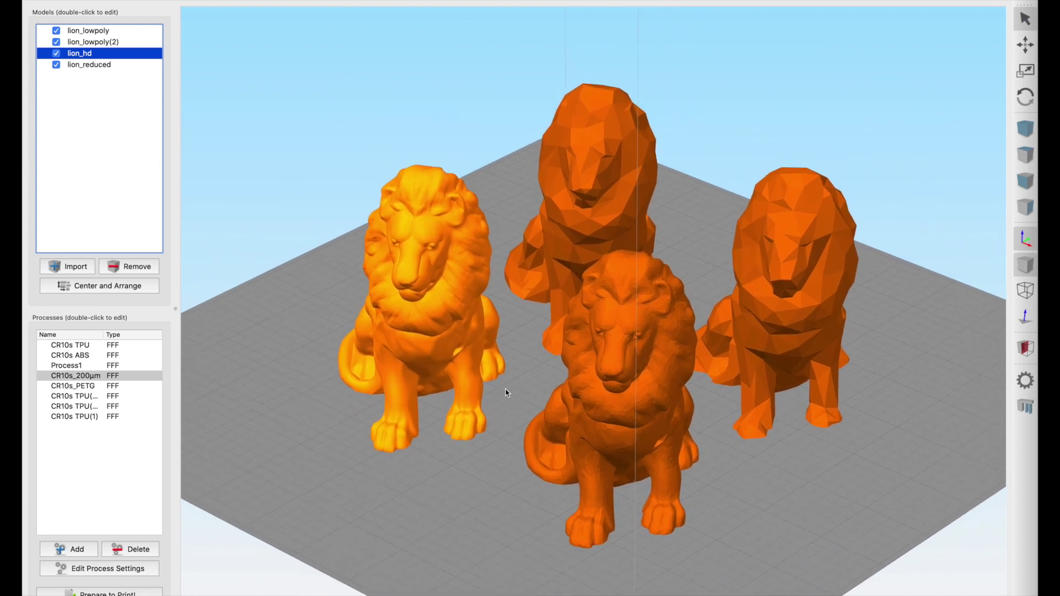
- Select all the lion models on the build plate and delete them
{"action": "key", "text": "super+a"}
{"action": "key", "text": "super+BackSpace"}
{"action": "key", "text": "BackSpace"}
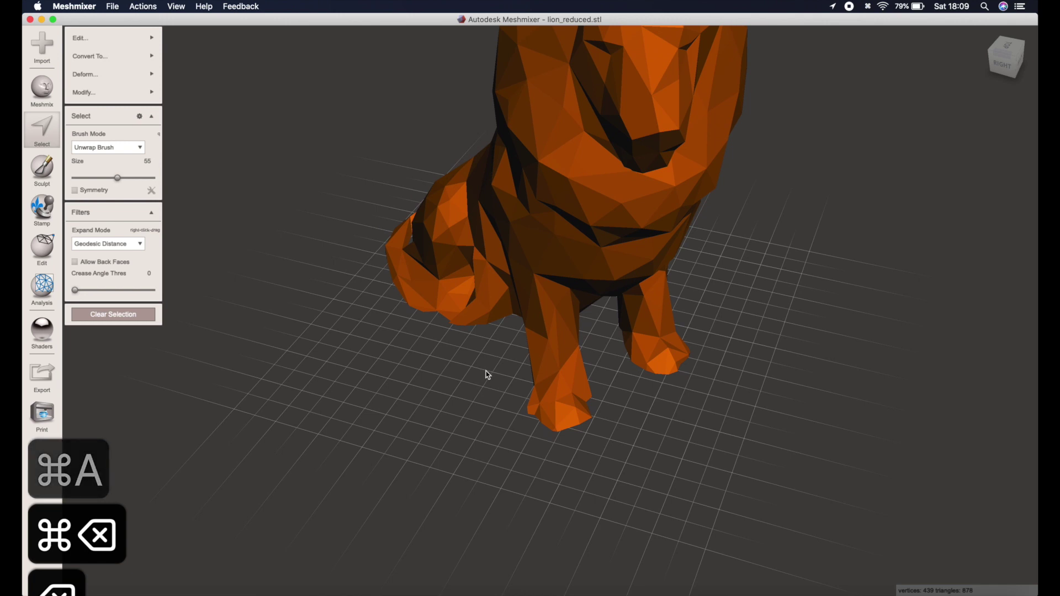
- Import bulbasaur_planter.stl from the Desktop into Meshmixer, replacing the current lion mesh
{"action": "left_click", "coordinate": [57, 44]}
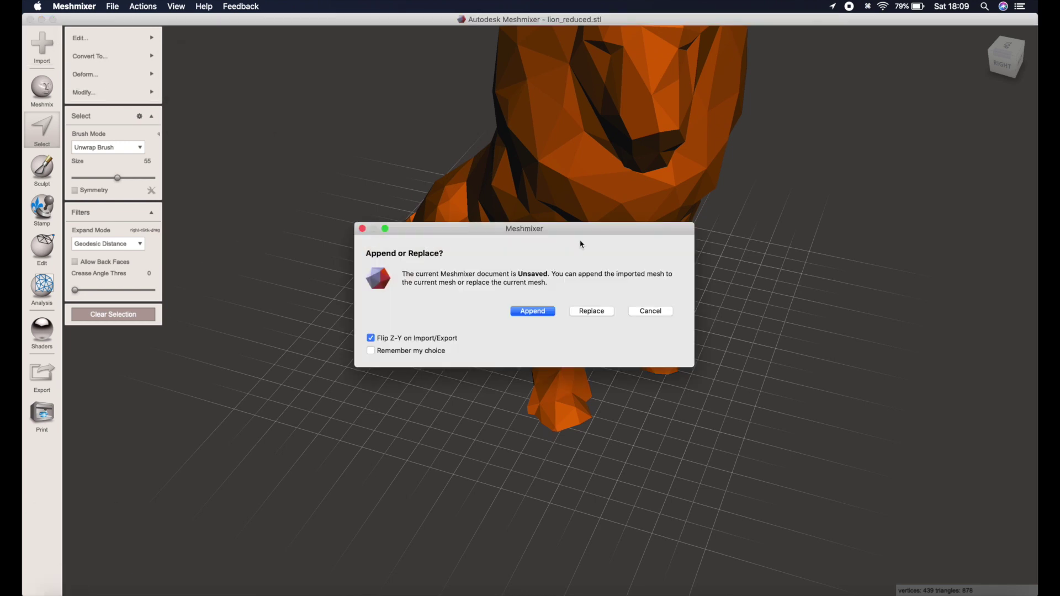
{"action": "left_click", "coordinate": [581, 313]}
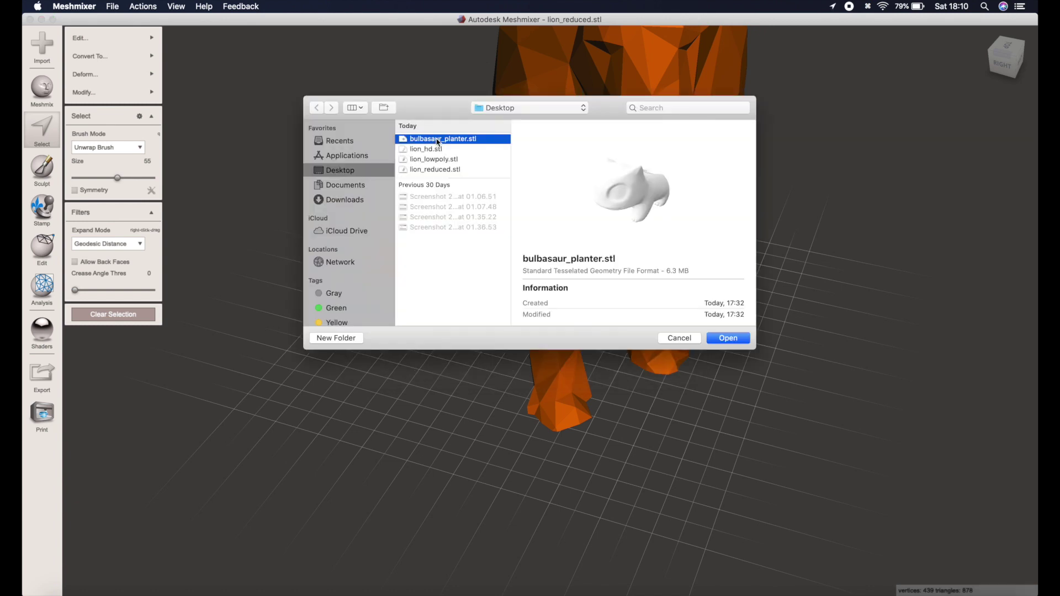
{"action": "double_click", "coordinate": [438, 139]}
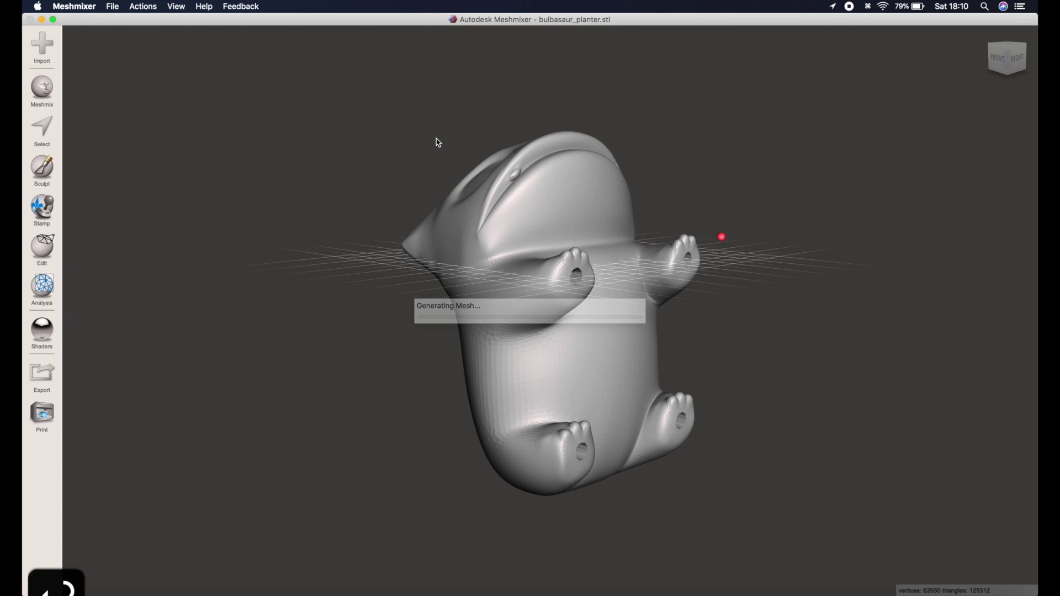
- Rotate the planter 90 degrees about its X axis so it stands upright on its feet
{"action": "right_click_drag", "start_coordinate": [530, 214], "coordinate": [617, 246]}
{"action": "left_click", "coordinate": [42, 248]}
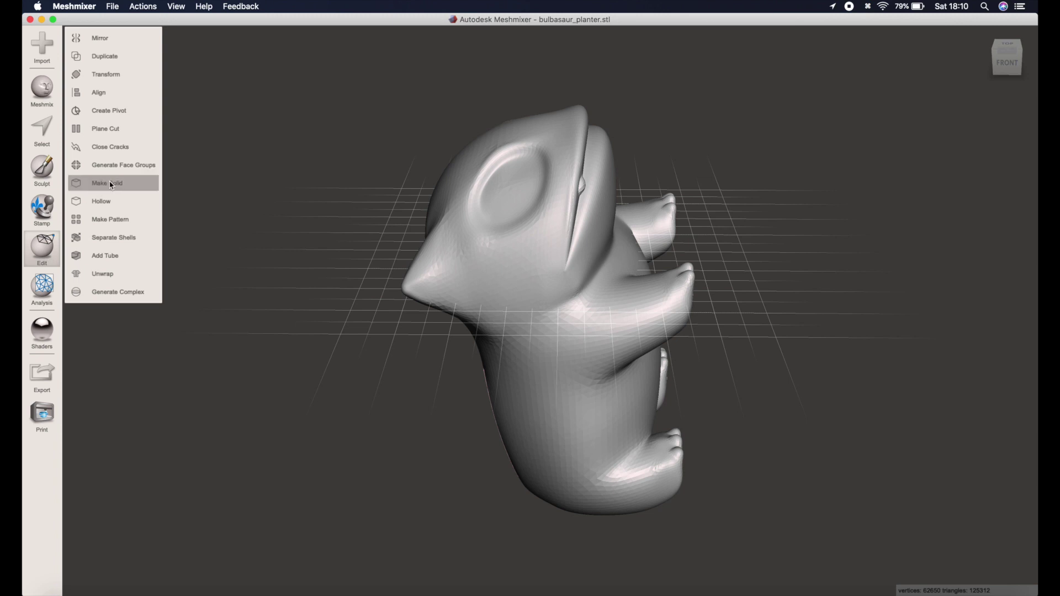
{"action": "left_click", "coordinate": [115, 84]}
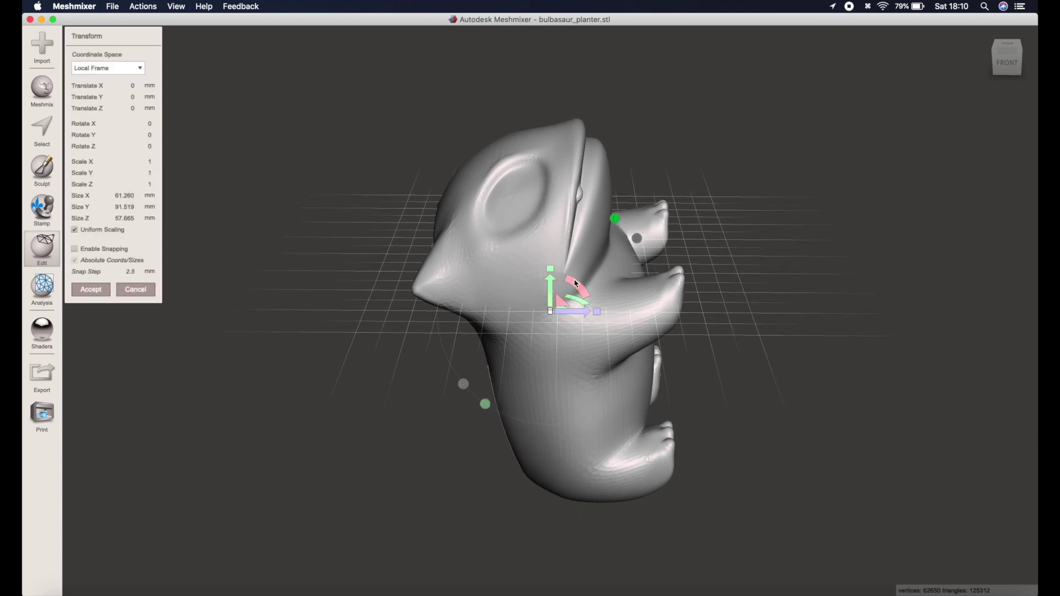
{"action": "left_click_drag", "start_coordinate": [576, 284], "coordinate": [618, 358]}
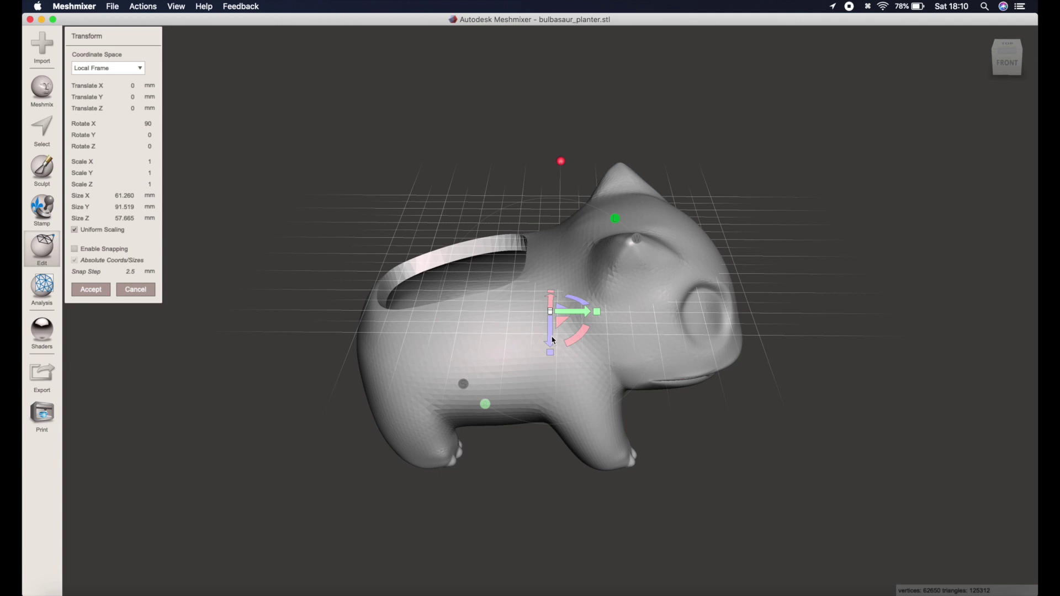
- Raise the planter about 42.2 mm along Y so its feet meet the grid, and accept the transform
{"action": "left_click_drag", "start_coordinate": [554, 341], "coordinate": [525, 174]}
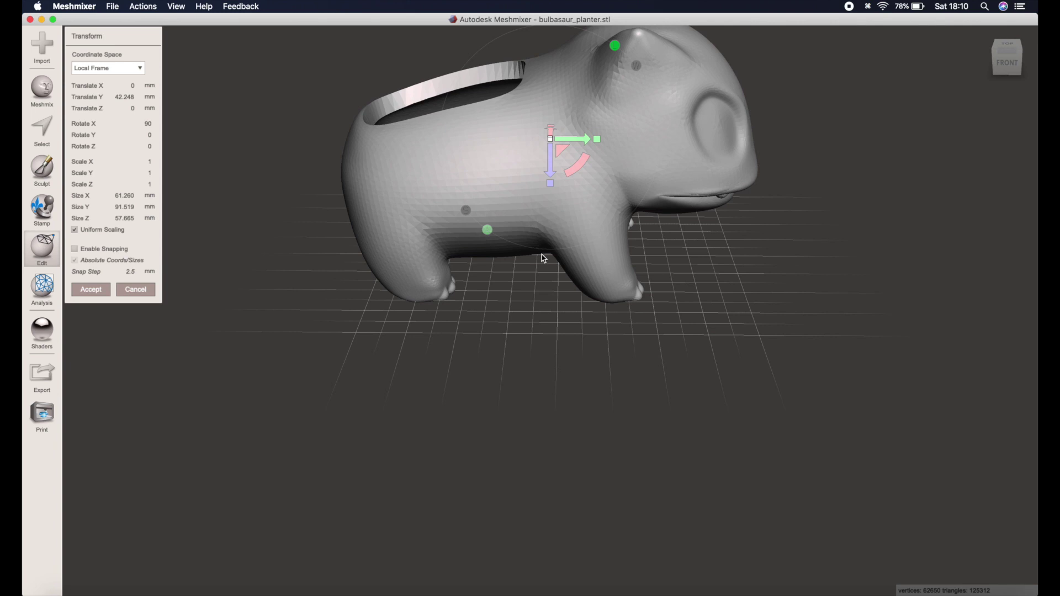
{"action": "middle_click_drag", "start_coordinate": [541, 254], "coordinate": [545, 368]}
{"action": "scroll", "coordinate": [565, 387], "scroll_direction": "up", "scroll_amount": 3}
{"action": "scroll", "coordinate": [546, 368], "scroll_direction": "up", "scroll_amount": 3}
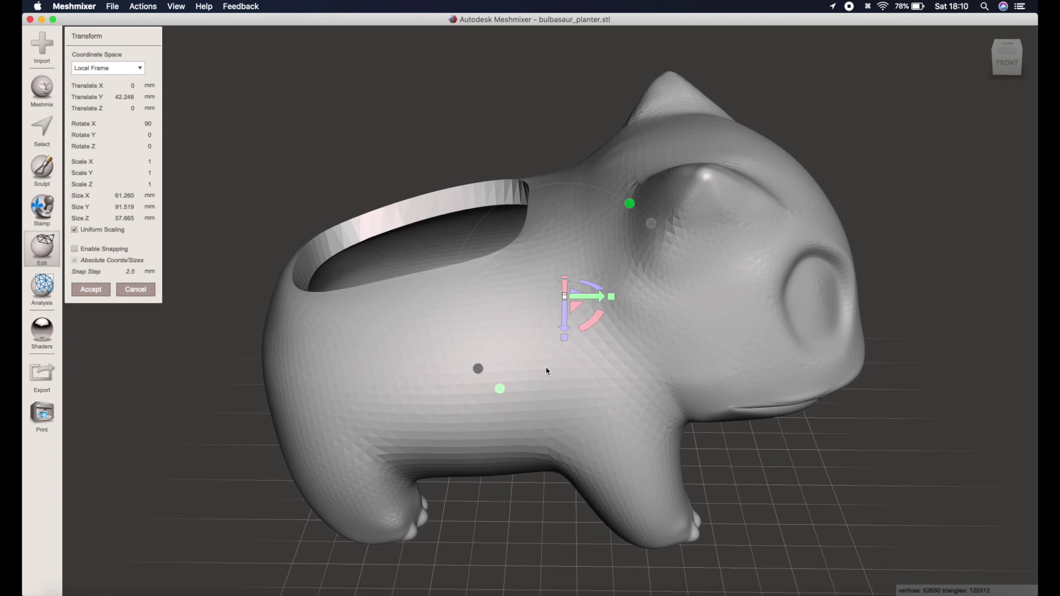
{"action": "scroll", "coordinate": [545, 367], "scroll_direction": "up", "scroll_amount": 1}
{"action": "left_click", "coordinate": [91, 290]}
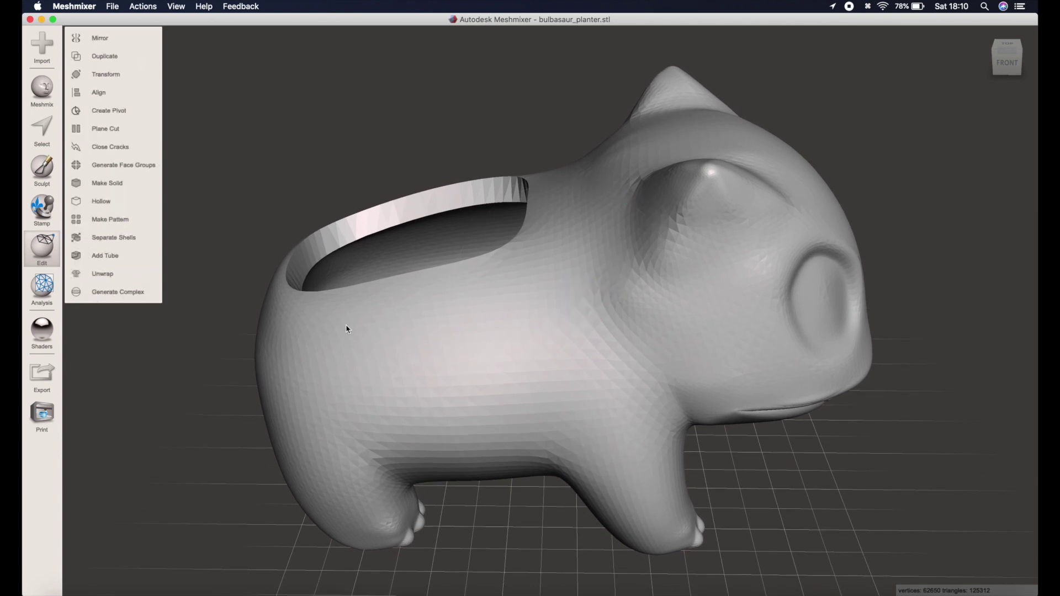
- Brush-select the far part of the planter opening's rim wall with the Unwrap Brush at size 6
{"action": "right_click_drag", "start_coordinate": [348, 329], "coordinate": [432, 336]}
{"action": "scroll", "coordinate": [433, 336], "scroll_direction": "up", "scroll_amount": 6}
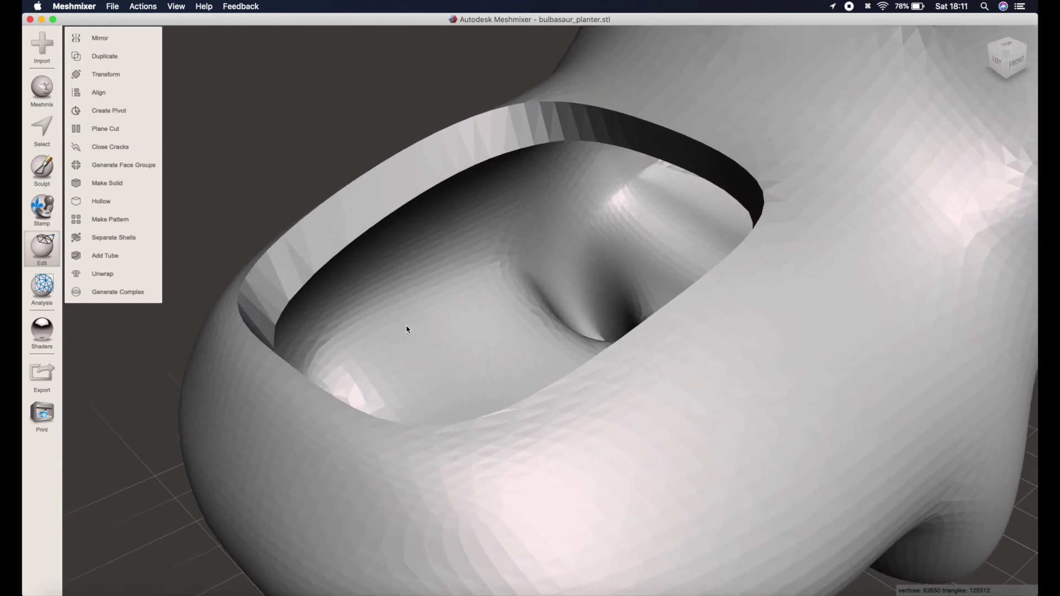
{"action": "left_click", "coordinate": [43, 129]}
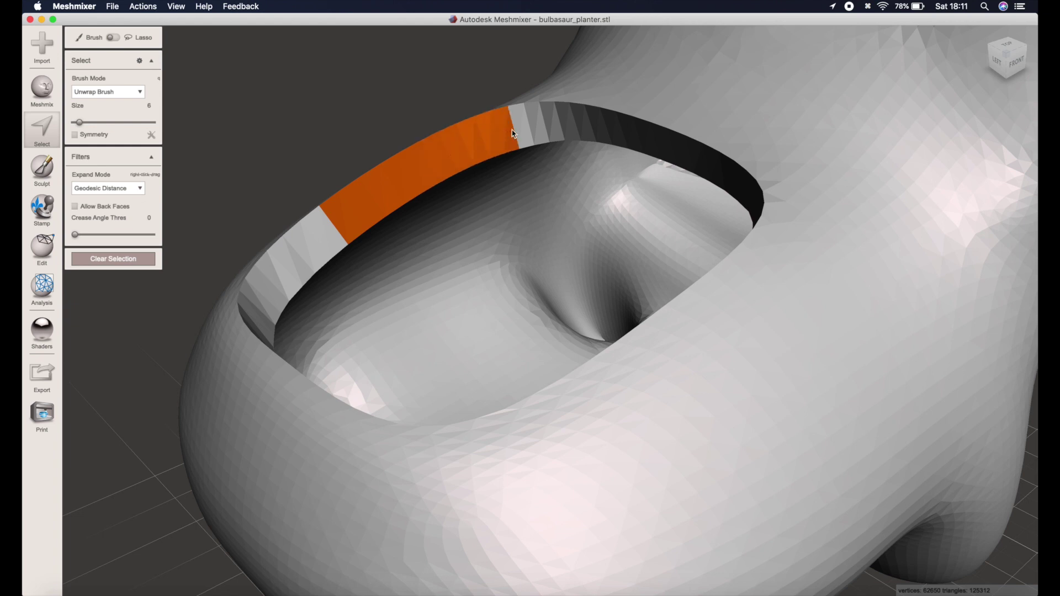
{"action": "left_click_drag", "start_coordinate": [514, 133], "coordinate": [520, 133]}
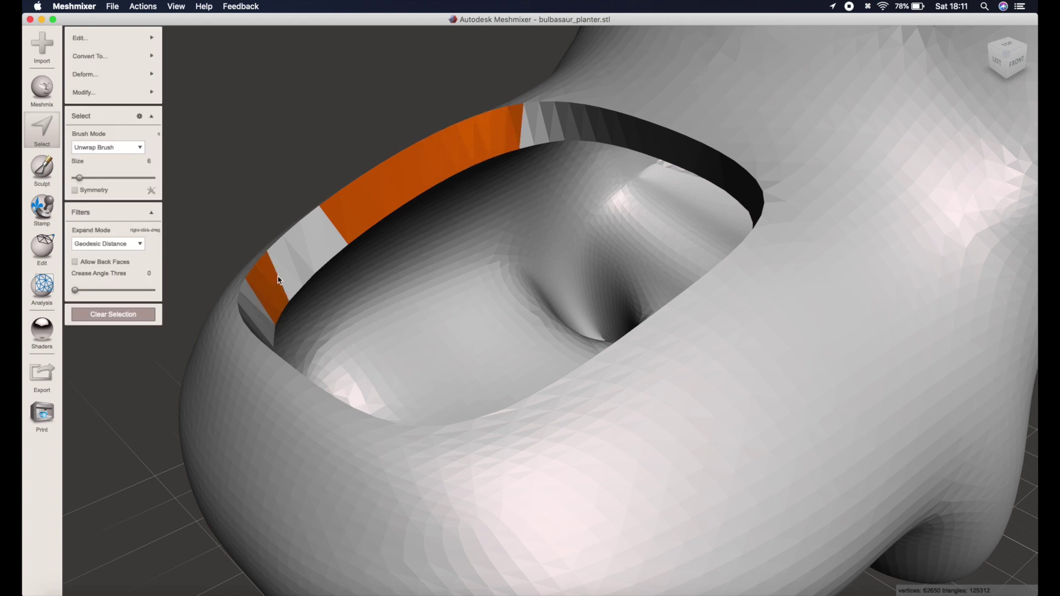
{"action": "right_click_drag", "start_coordinate": [305, 84], "coordinate": [206, 113]}
{"action": "scroll", "coordinate": [206, 113], "scroll_direction": "down", "scroll_amount": 1}
{"action": "scroll", "coordinate": [206, 113], "scroll_direction": "down", "scroll_amount": 1}
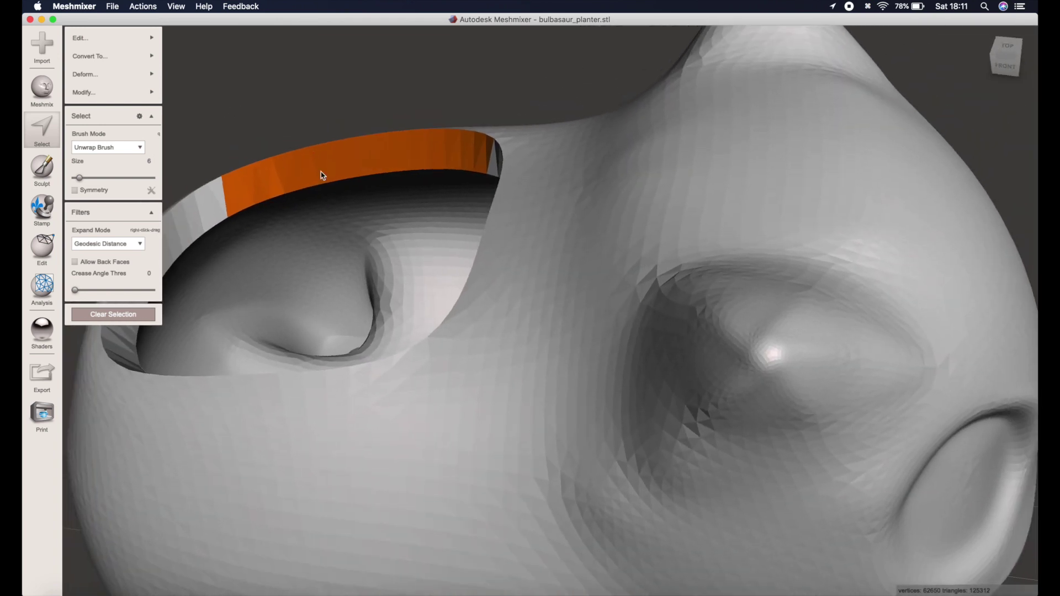
{"action": "right_click_drag", "start_coordinate": [322, 172], "coordinate": [514, 81]}
{"action": "key", "text": "super+z"}
{"action": "mouse_move", "coordinate": [544, 128]}
{"action": "left_mouse_down"}
{"action": "mouse_move", "coordinate": [378, 161]}
{"action": "mouse_move", "coordinate": [245, 238]}
{"action": "left_mouse_up"}
{"action": "scroll", "coordinate": [332, 130], "scroll_direction": "down", "scroll_amount": 5}
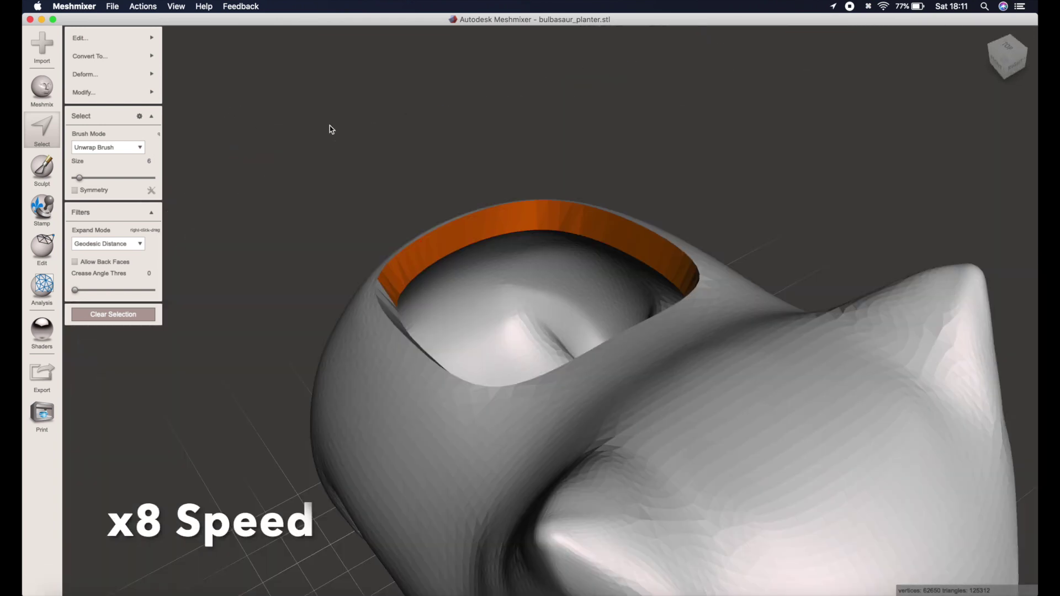
- Extend the selection around the remaining rim wall of the planter opening
{"action": "right_click_drag", "start_coordinate": [331, 131], "coordinate": [364, 94]}
{"action": "scroll", "coordinate": [364, 94], "scroll_direction": "up", "scroll_amount": 5}
{"action": "left_click_drag", "start_coordinate": [558, 232], "coordinate": [298, 213]}
{"action": "right_click_drag", "start_coordinate": [298, 212], "coordinate": [310, 315]}
{"action": "scroll", "coordinate": [311, 315], "scroll_direction": "up", "scroll_amount": 2}
{"action": "mouse_move", "coordinate": [497, 309]}
{"action": "left_mouse_down"}
{"action": "mouse_move", "coordinate": [260, 322]}
{"action": "mouse_move", "coordinate": [145, 359]}
{"action": "left_mouse_up"}
{"action": "scroll", "coordinate": [724, 329], "scroll_direction": "down", "scroll_amount": 5}
{"action": "scroll", "coordinate": [773, 327], "scroll_direction": "up", "scroll_amount": 2}
{"action": "scroll", "coordinate": [781, 326], "scroll_direction": "down", "scroll_amount": 3}
- Add the inner walls of the hole under the first front paw to the selection
{"action": "mouse_move", "coordinate": [781, 327]}
{"action": "right_mouse_down"}
{"action": "mouse_move", "coordinate": [617, 316]}
{"action": "mouse_move", "coordinate": [575, 263]}
{"action": "mouse_move", "coordinate": [524, 123]}
{"action": "mouse_move", "coordinate": [430, 160]}
{"action": "right_mouse_up"}
{"action": "scroll", "coordinate": [430, 161], "scroll_direction": "up", "scroll_amount": 10}
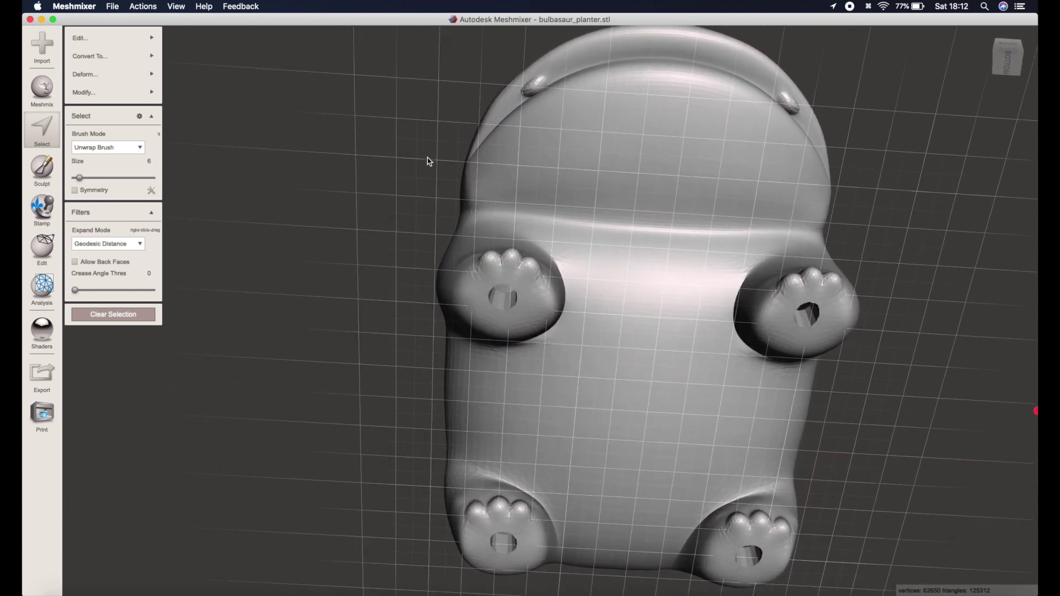
{"action": "scroll", "coordinate": [427, 257], "scroll_direction": "up", "scroll_amount": 4}
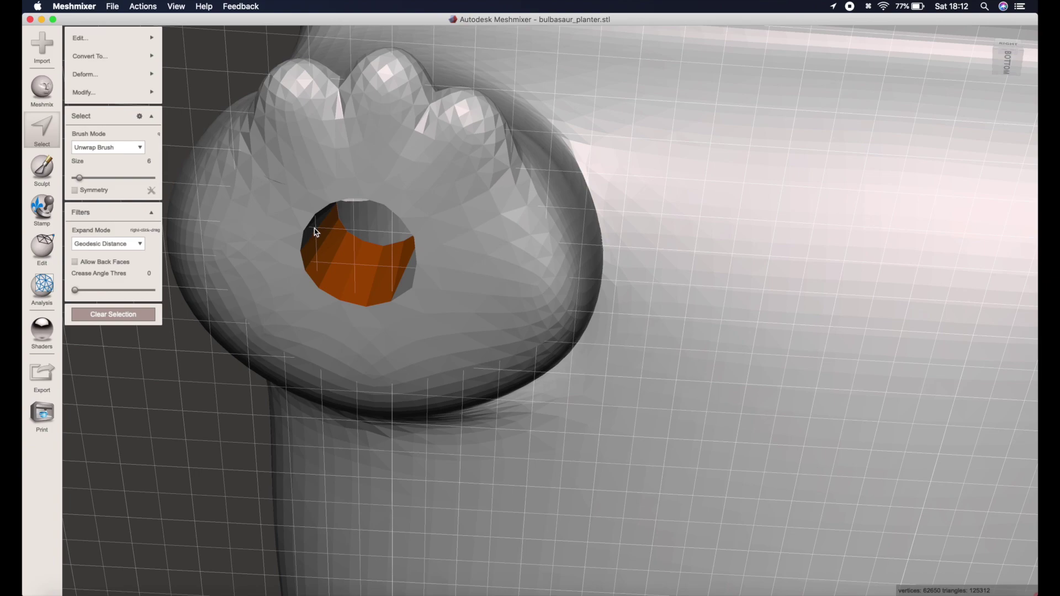
{"action": "scroll", "coordinate": [315, 233], "scroll_direction": "down", "scroll_amount": 6}
{"action": "right_click_drag", "start_coordinate": [315, 232], "coordinate": [254, 437]}
{"action": "scroll", "coordinate": [325, 295], "scroll_direction": "up", "scroll_amount": 5}
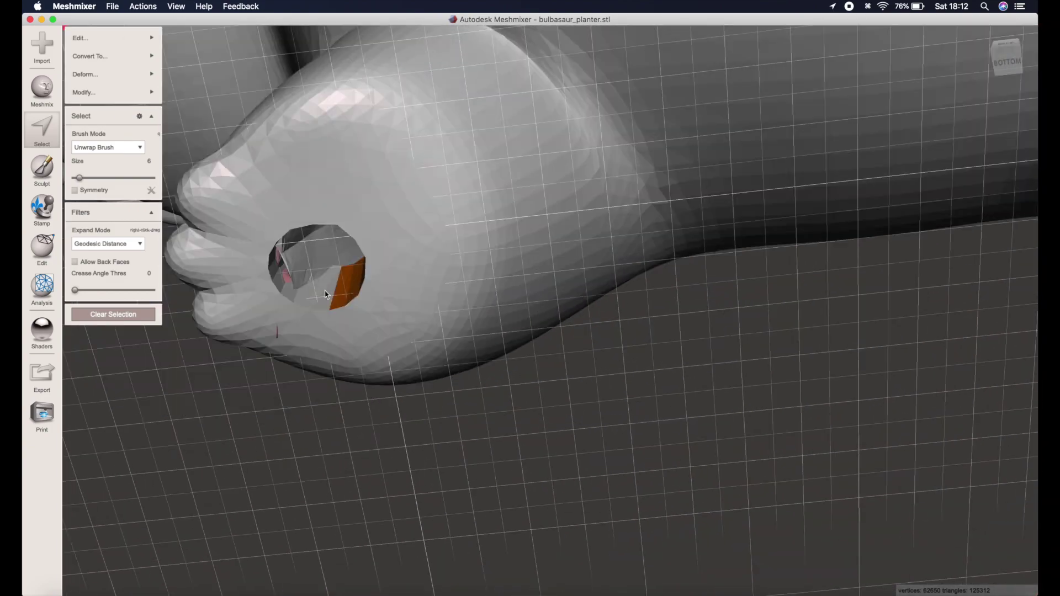
{"action": "scroll", "coordinate": [293, 298], "scroll_direction": "down", "scroll_amount": 5}
{"action": "right_click_drag", "start_coordinate": [293, 298], "coordinate": [305, 480]}
{"action": "scroll", "coordinate": [555, 482], "scroll_direction": "down", "scroll_amount": 5}
{"action": "left_click", "coordinate": [315, 478]}
{"action": "right_click_drag", "start_coordinate": [701, 293], "coordinate": [661, 336]}
{"action": "scroll", "coordinate": [753, 274], "scroll_direction": "down", "scroll_amount": 5}
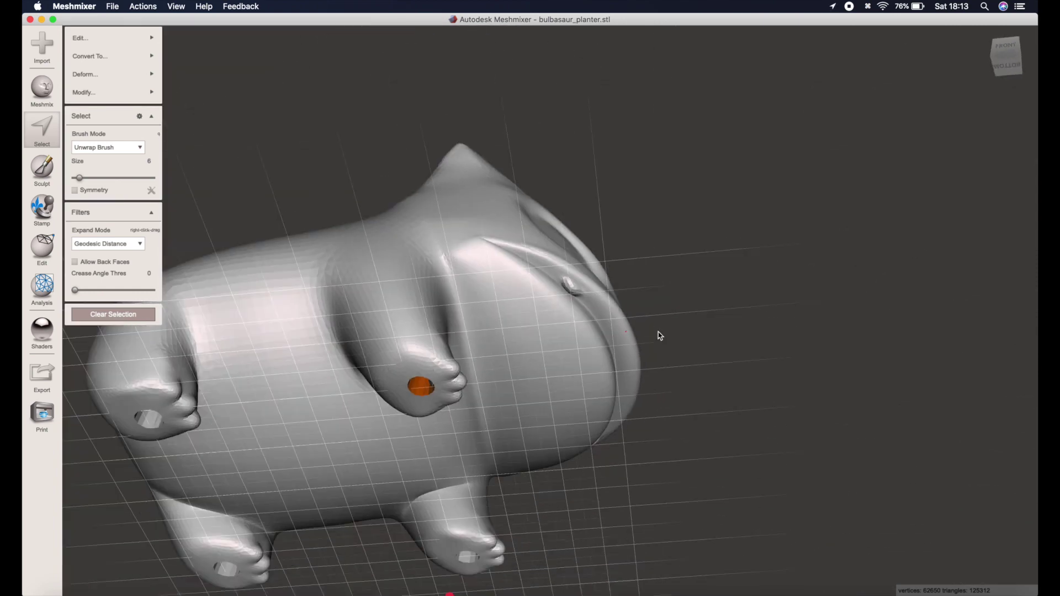
- Add the inner walls of the holes under both rear paws to the selection
{"action": "middle_click_drag", "start_coordinate": [221, 326], "coordinate": [455, 225]}
{"action": "scroll", "coordinate": [455, 225], "scroll_direction": "up", "scroll_amount": 6}
{"action": "left_click_drag", "start_coordinate": [361, 381], "coordinate": [433, 398]}
{"action": "scroll", "coordinate": [433, 397], "scroll_direction": "down", "scroll_amount": 5}
{"action": "middle_click_drag", "start_coordinate": [332, 568], "coordinate": [293, 469]}
{"action": "scroll", "coordinate": [293, 386], "scroll_direction": "up", "scroll_amount": 4}
{"action": "left_click_drag", "start_coordinate": [370, 381], "coordinate": [383, 414]}
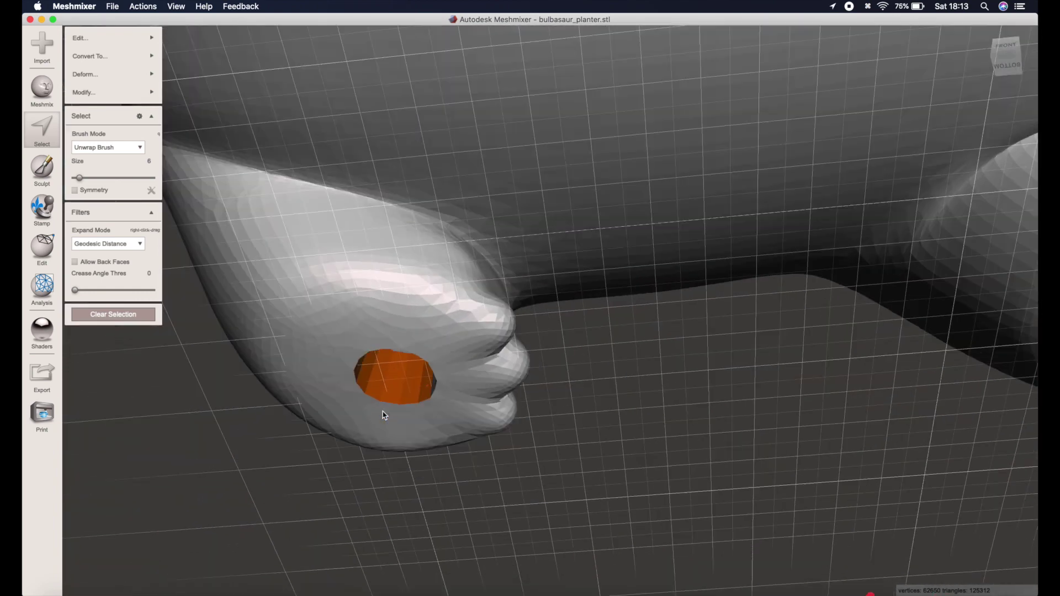
- Add the inner walls of the other front paw's hole to the selection, undoing any stray selection
{"action": "middle_click_drag", "start_coordinate": [624, 398], "coordinate": [420, 414]}
{"action": "left_click", "coordinate": [649, 443]}
{"action": "scroll", "coordinate": [657, 443], "scroll_direction": "down", "scroll_amount": 6}
{"action": "right_click_drag", "start_coordinate": [774, 385], "coordinate": [668, 424]}
{"action": "left_click", "coordinate": [668, 424]}
{"action": "key", "text": "super+z"}
{"action": "scroll", "coordinate": [698, 333], "scroll_direction": "up", "scroll_amount": 5}
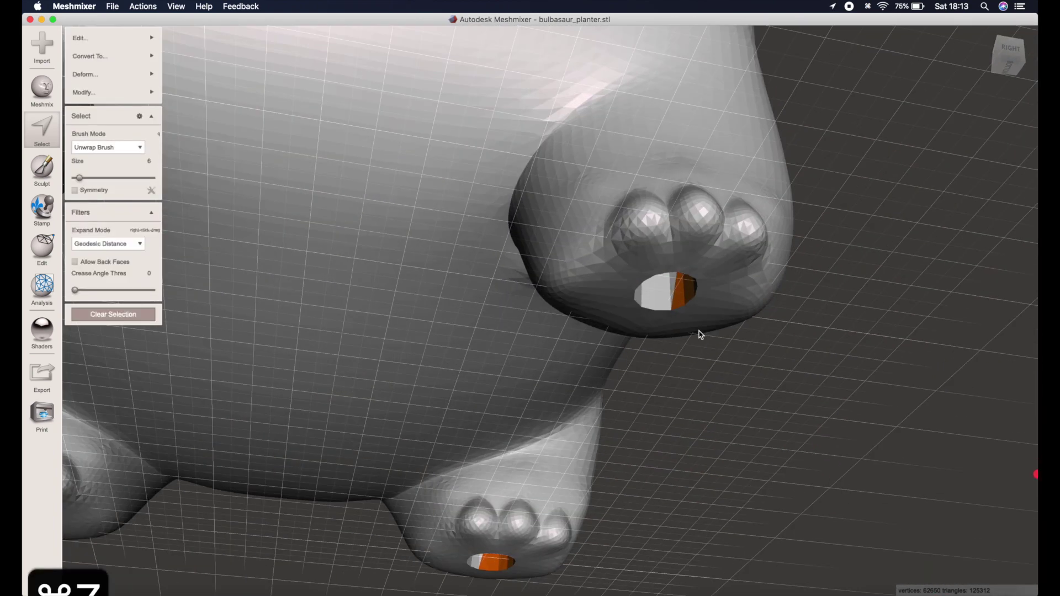
{"action": "right_click_drag", "start_coordinate": [698, 334], "coordinate": [801, 305]}
{"action": "left_click", "coordinate": [669, 268]}
{"action": "right_click_drag", "start_coordinate": [669, 268], "coordinate": [753, 43]}
{"action": "scroll", "coordinate": [551, 230], "scroll_direction": "down", "scroll_amount": 5}
{"action": "scroll", "coordinate": [398, 243], "scroll_direction": "up", "scroll_amount": 5}
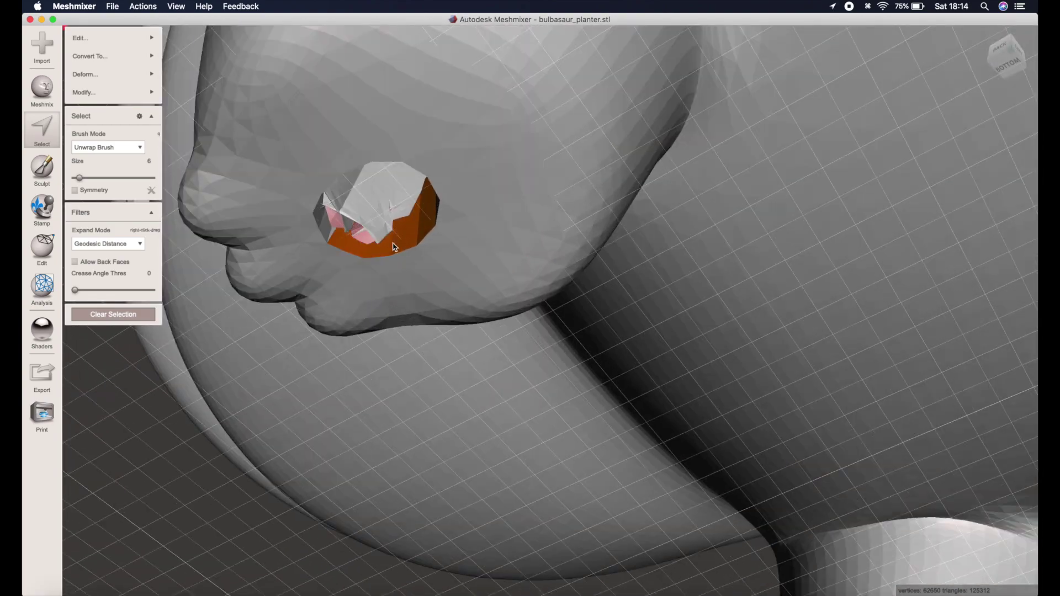
- Fill in the missed wall faces inside the paw holes until all four holes are fully selected
{"action": "right_click_drag", "start_coordinate": [398, 243], "coordinate": [326, 116]}
{"action": "scroll", "coordinate": [367, 436], "scroll_direction": "down", "scroll_amount": 5}
{"action": "scroll", "coordinate": [367, 436], "scroll_direction": "up", "scroll_amount": 4}
{"action": "scroll", "coordinate": [776, 386], "scroll_direction": "down", "scroll_amount": 5}
{"action": "scroll", "coordinate": [488, 400], "scroll_direction": "up", "scroll_amount": 3}
{"action": "scroll", "coordinate": [502, 509], "scroll_direction": "up", "scroll_amount": 5}
{"action": "scroll", "coordinate": [502, 508], "scroll_direction": "down", "scroll_amount": 4}
{"action": "left_click", "coordinate": [571, 92]}
{"action": "scroll", "coordinate": [572, 81], "scroll_direction": "down", "scroll_amount": 1}
{"action": "scroll", "coordinate": [487, 456], "scroll_direction": "up", "scroll_amount": 4}
{"action": "scroll", "coordinate": [453, 350], "scroll_direction": "up", "scroll_amount": 3}
{"action": "scroll", "coordinate": [355, 109], "scroll_direction": "down", "scroll_amount": 5}
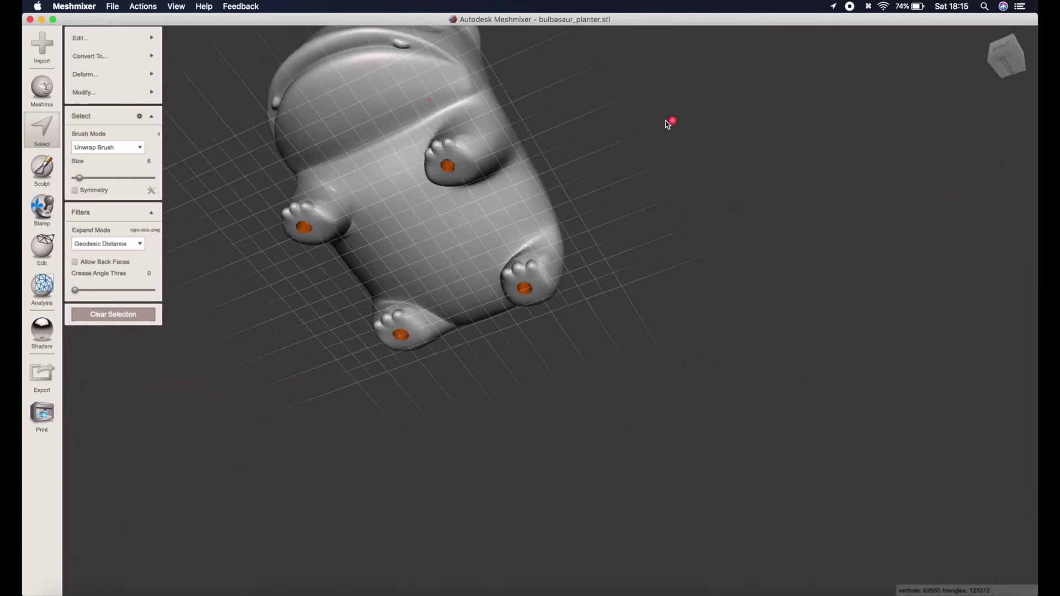
- Select both eye surfaces with symmetry enabled, using brush size 51 for the centres and 33 for the edges
{"action": "mouse_move", "coordinate": [670, 123]}
{"action": "right_mouse_down"}
{"action": "mouse_move", "coordinate": [601, 182]}
{"action": "mouse_move", "coordinate": [785, 261]}
{"action": "mouse_move", "coordinate": [753, 265]}
{"action": "right_mouse_up"}
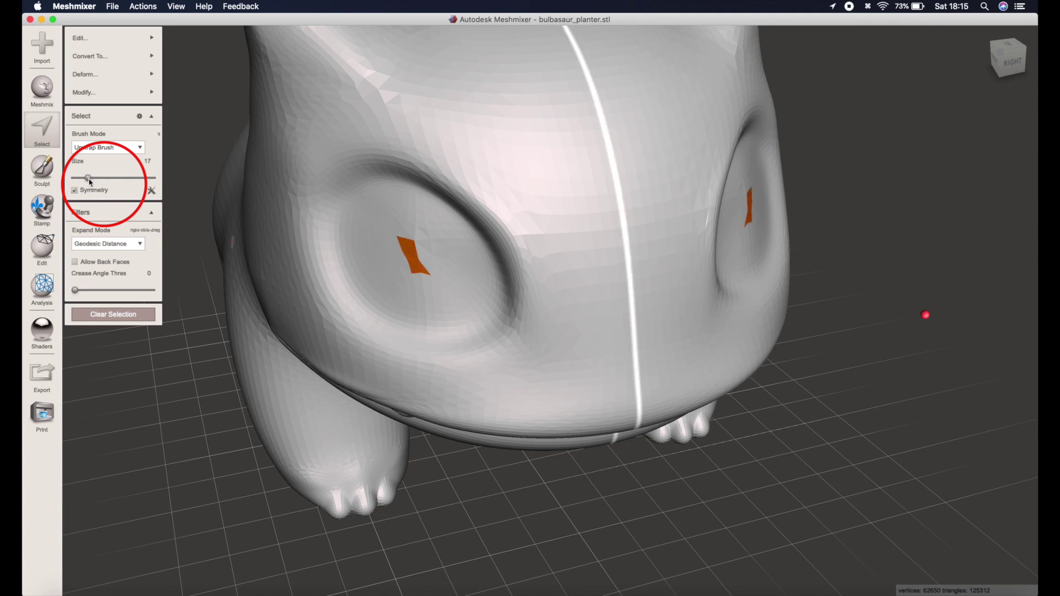
{"action": "left_click_drag", "start_coordinate": [114, 181], "coordinate": [118, 181]}
{"action": "left_click_drag", "start_coordinate": [415, 262], "coordinate": [420, 261]}
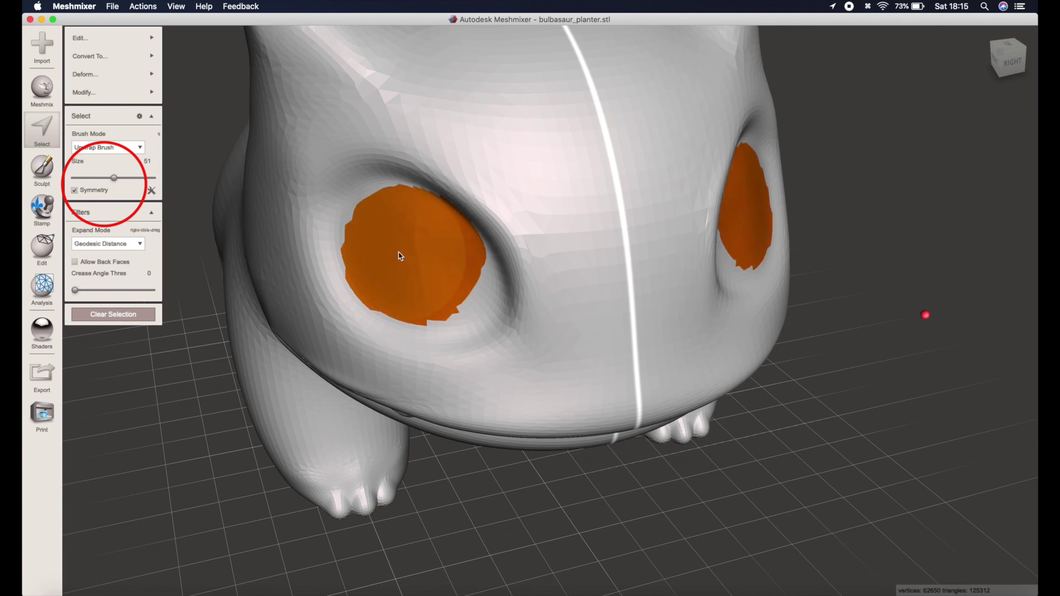
{"action": "left_click", "coordinate": [102, 178]}
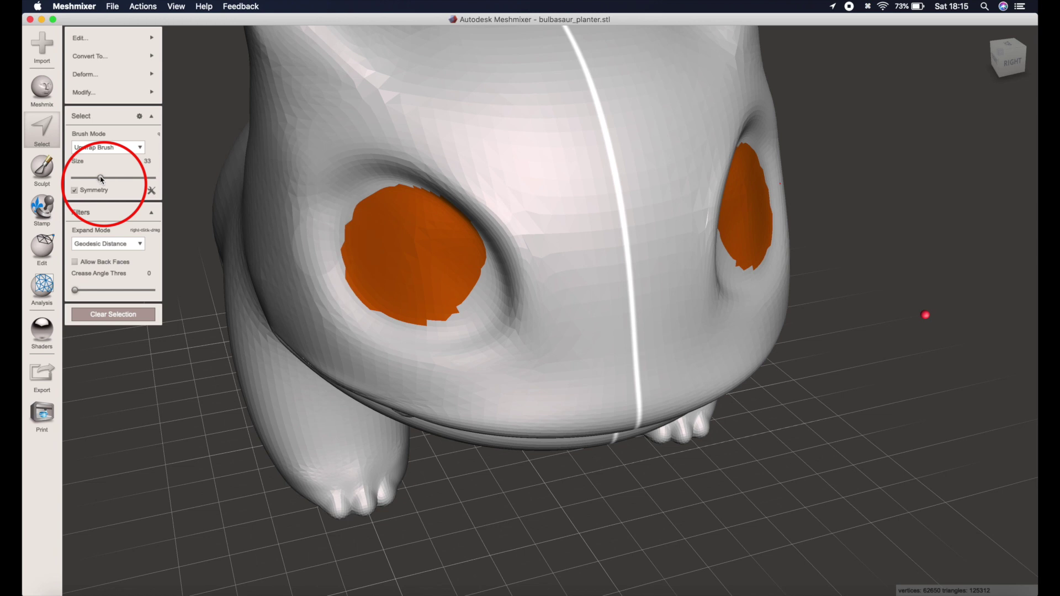
{"action": "left_click_drag", "start_coordinate": [380, 248], "coordinate": [402, 250], "text": "alt"}
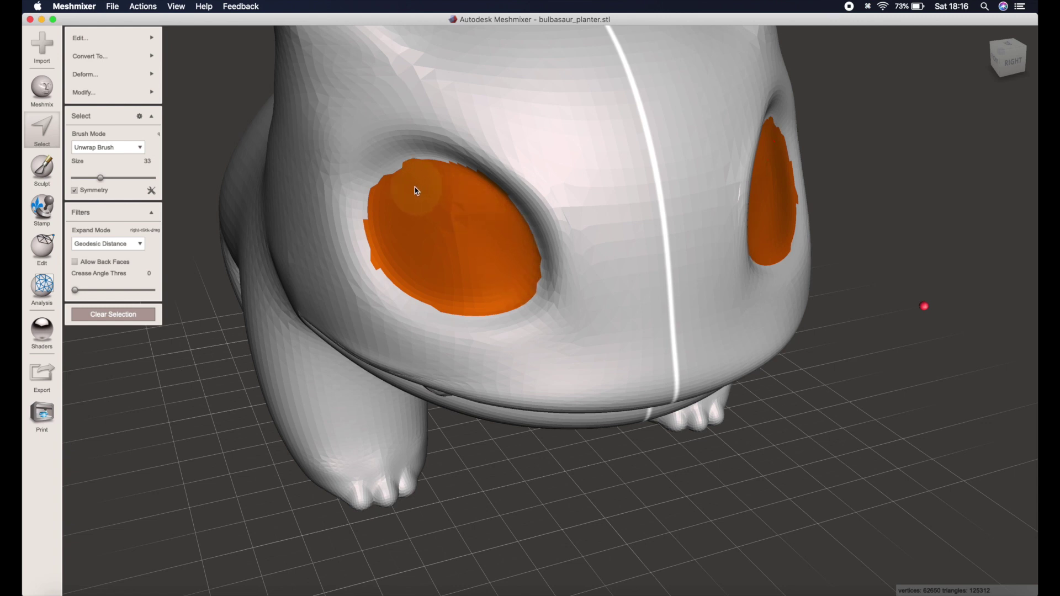
- Add the two small teeth under the upper lip to the selection with symmetry and brush size 9
{"action": "scroll", "coordinate": [539, 205], "scroll_direction": "down", "scroll_amount": 5}
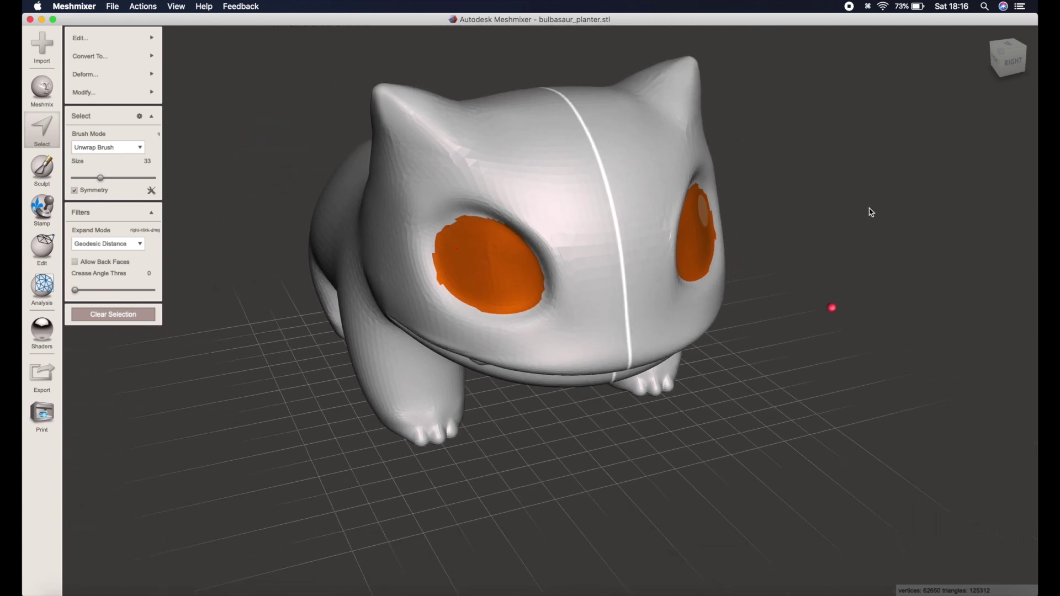
{"action": "right_click_drag", "start_coordinate": [871, 212], "coordinate": [869, 190]}
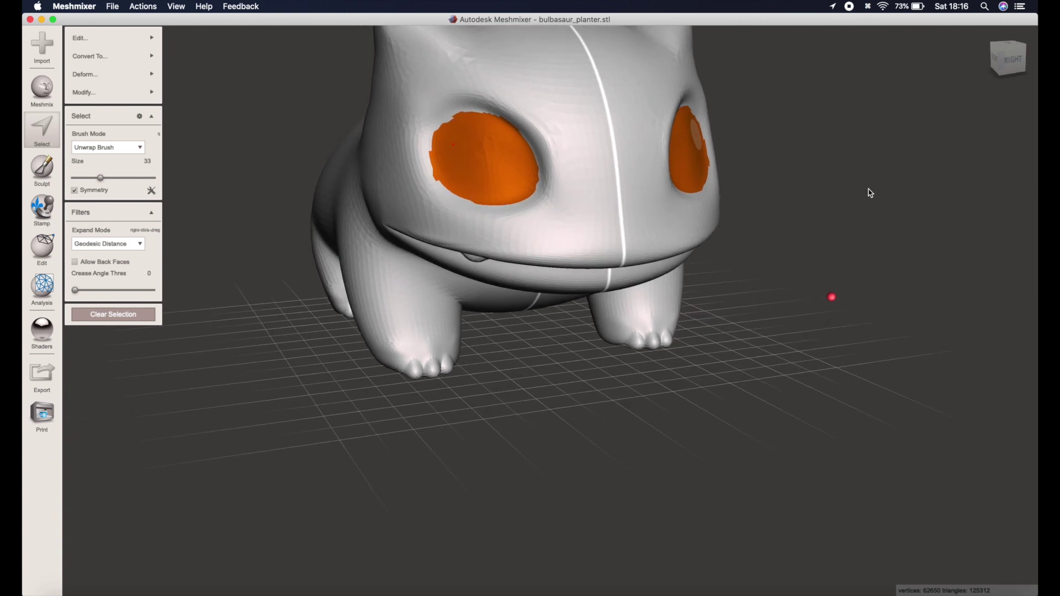
{"action": "mouse_move", "coordinate": [869, 189]}
{"action": "right_mouse_down"}
{"action": "mouse_move", "coordinate": [885, 176]}
{"action": "mouse_move", "coordinate": [867, 168]}
{"action": "right_mouse_up"}
{"action": "scroll", "coordinate": [551, 114], "scroll_direction": "up", "scroll_amount": 5}
{"action": "right_click_drag", "start_coordinate": [607, 450], "coordinate": [625, 432]}
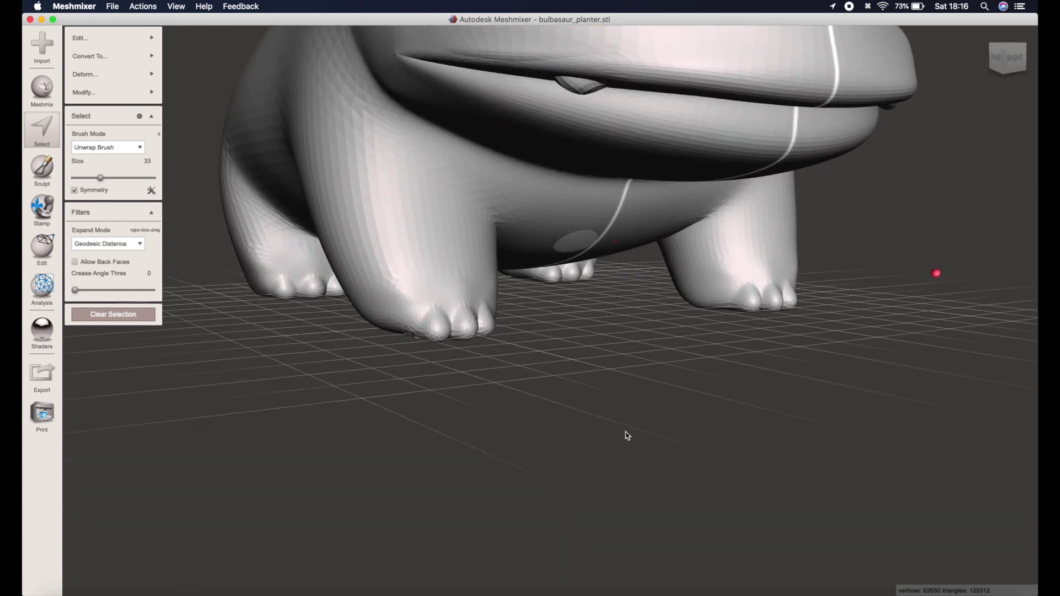
{"action": "left_click_drag", "start_coordinate": [627, 436], "coordinate": [626, 429], "text": "alt"}
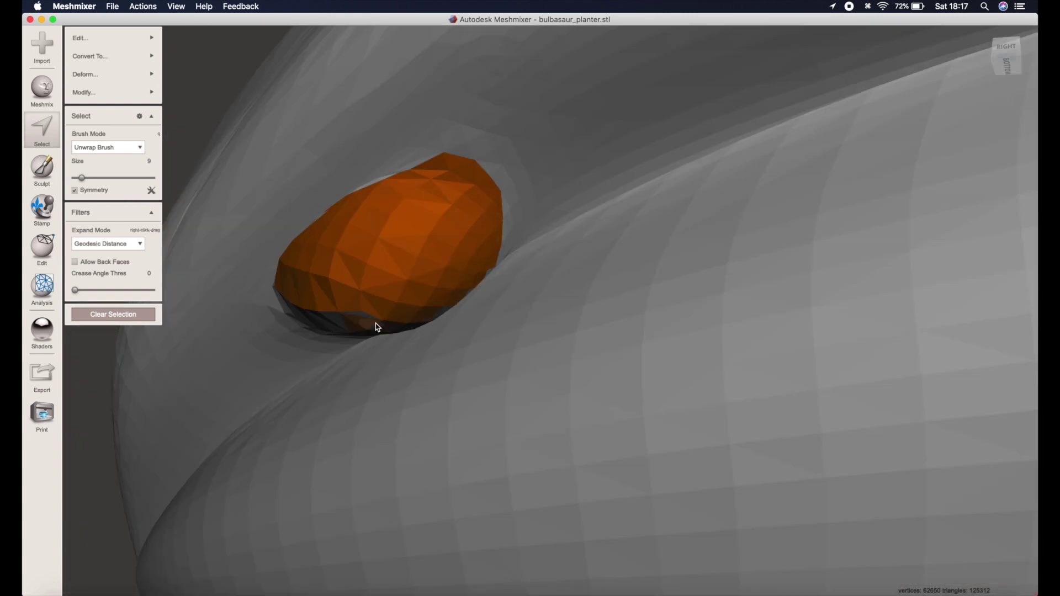
{"action": "scroll", "coordinate": [336, 97], "scroll_direction": "down", "scroll_amount": 5}
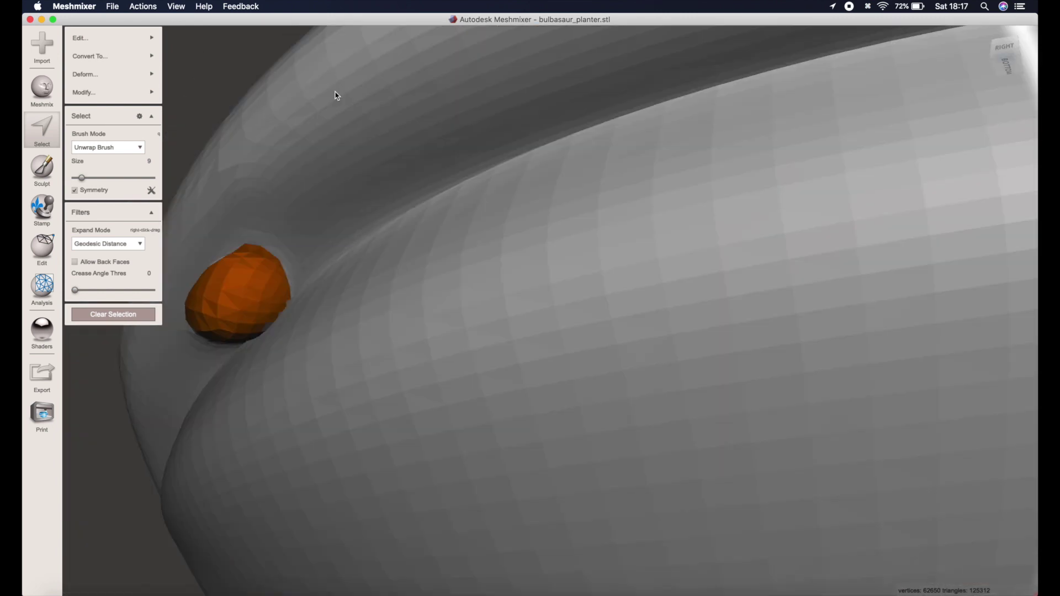
- Invert the selection to cover the body instead of the rim, paw holes, eyes and teeth
{"action": "right_click_drag", "start_coordinate": [336, 97], "coordinate": [374, 147]}
{"action": "scroll", "coordinate": [351, 132], "scroll_direction": "down", "scroll_amount": 10}
{"action": "left_click_drag", "start_coordinate": [374, 147], "coordinate": [466, 227], "text": "alt"}
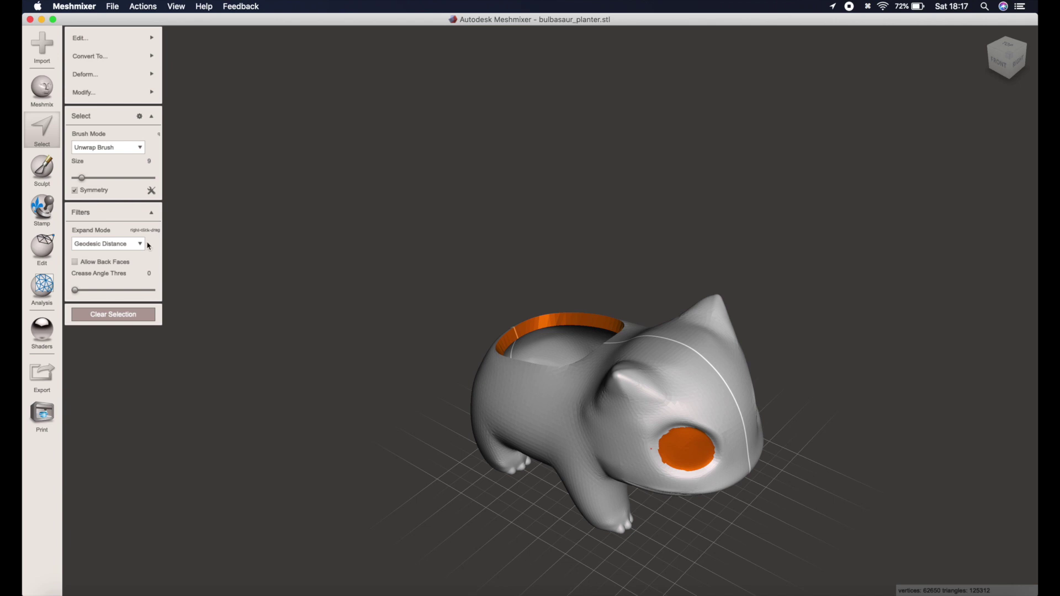
{"action": "left_click", "coordinate": [133, 102]}
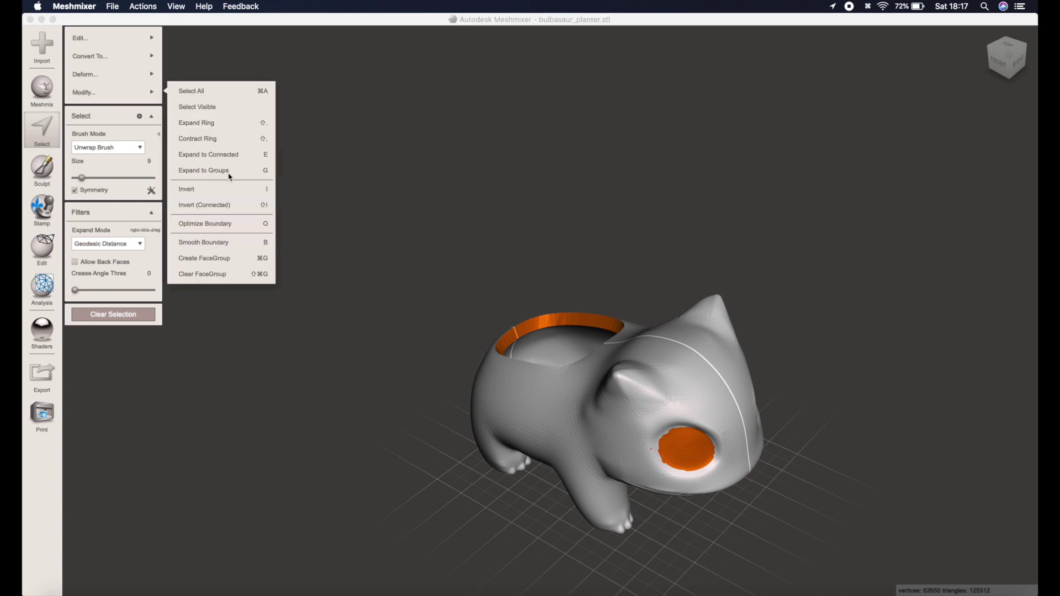
{"action": "left_click", "coordinate": [227, 190]}
{"action": "key", "text": "f"}
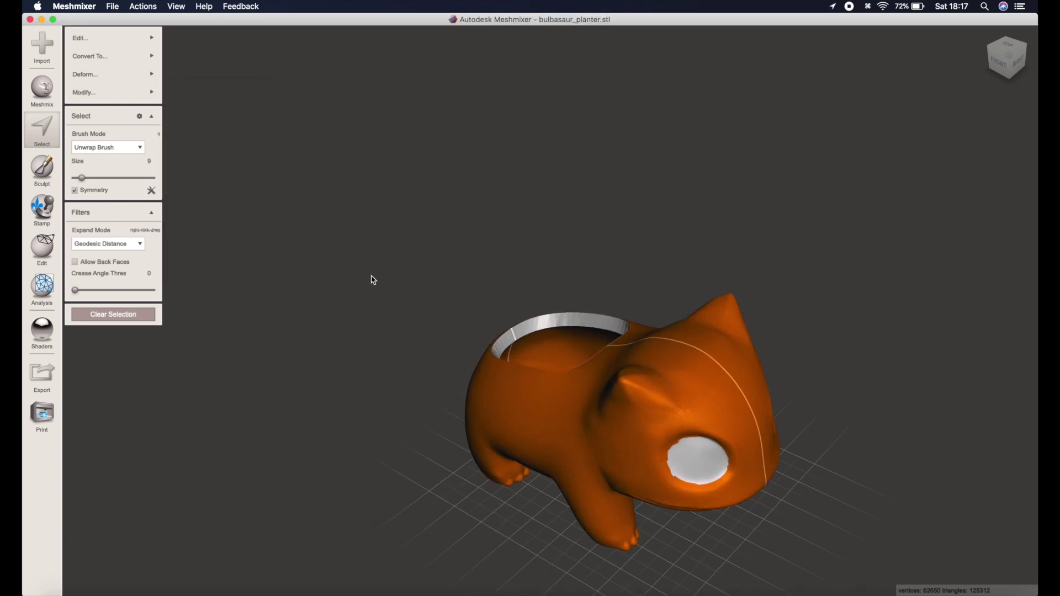
{"action": "mouse_move", "coordinate": [241, 236]}
{"action": "left_mouse_down", "text": "alt"}
{"action": "mouse_move", "coordinate": [317, 165]}
{"action": "mouse_move", "coordinate": [429, 182]}
{"action": "mouse_move", "coordinate": [328, 223]}
{"action": "left_mouse_up", "text": "alt"}
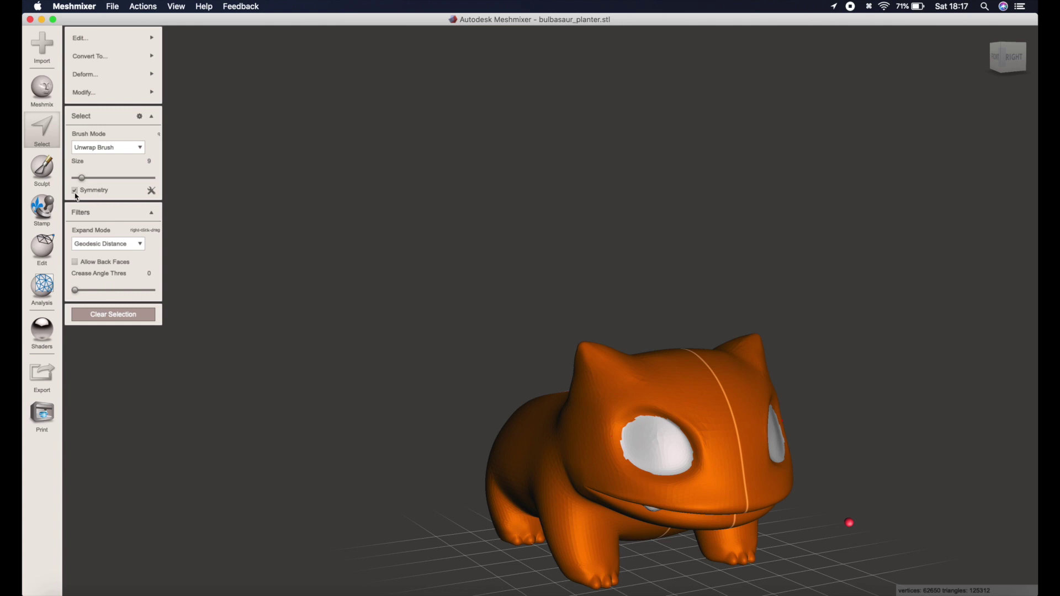
- Start a shape-preserving Reduce on the selected body with Max Deviation as the reduce target, keeping Preserve Boundaries enabled
{"action": "left_click_drag", "start_coordinate": [274, 242], "coordinate": [332, 274], "text": "alt"}
{"action": "left_click", "coordinate": [120, 47]}
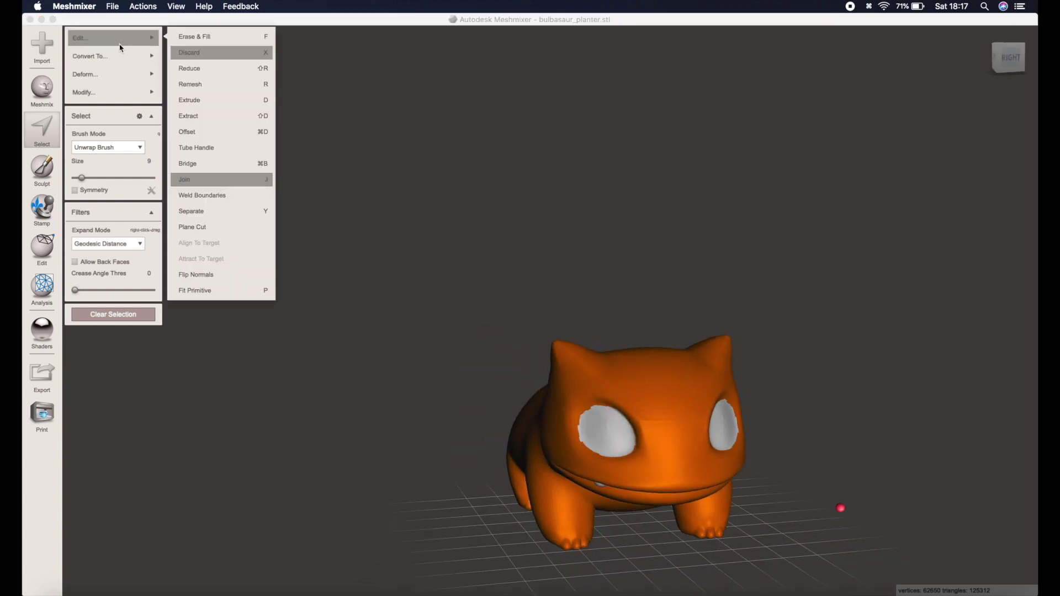
{"action": "left_click", "coordinate": [227, 68]}
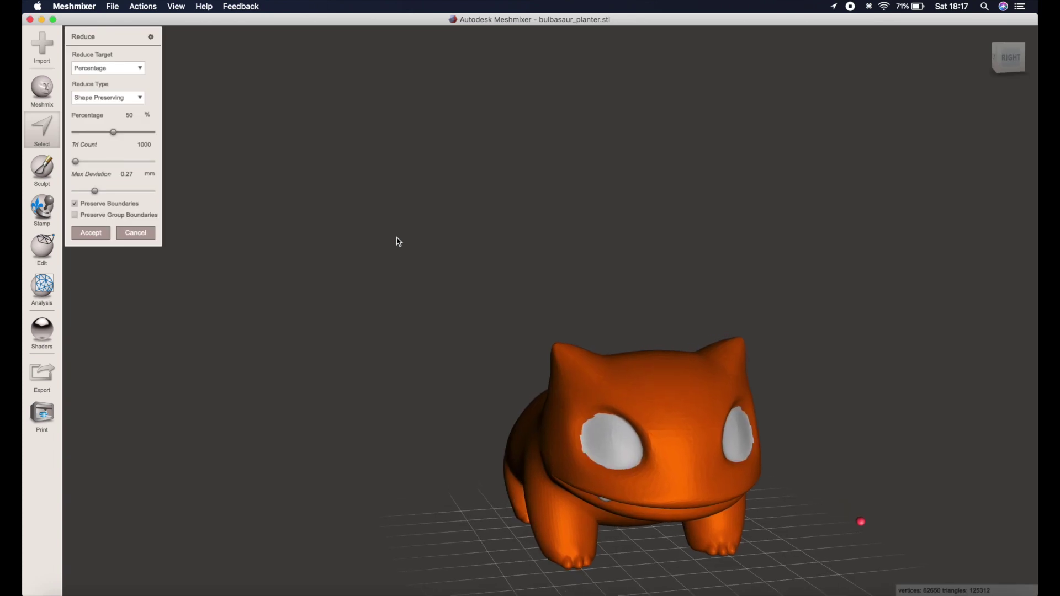
{"action": "scroll", "coordinate": [399, 242], "scroll_direction": "up", "scroll_amount": 5}
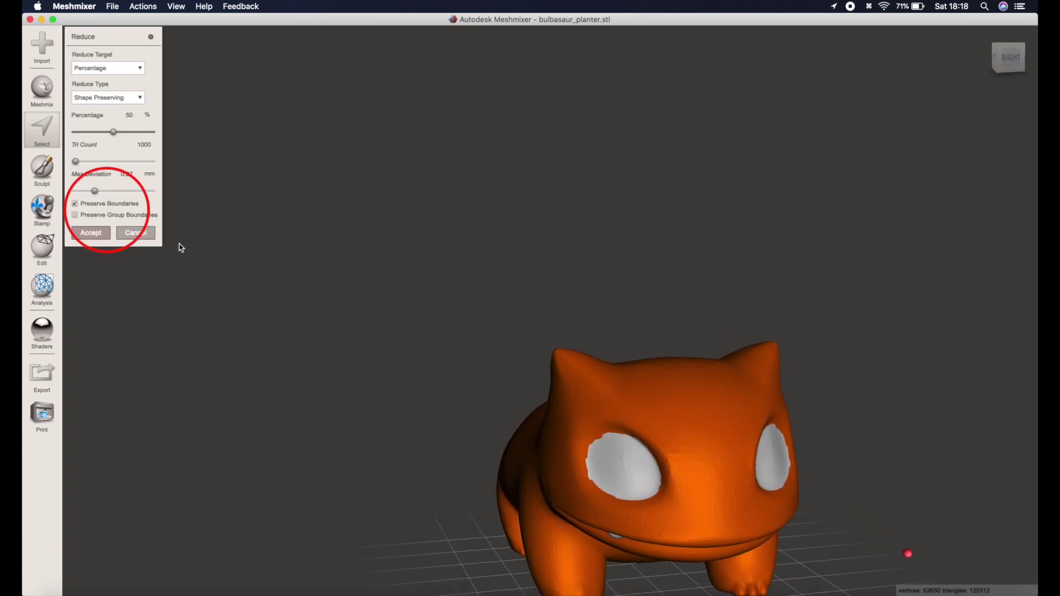
{"action": "scroll", "coordinate": [375, 375], "scroll_direction": "up", "scroll_amount": 1}
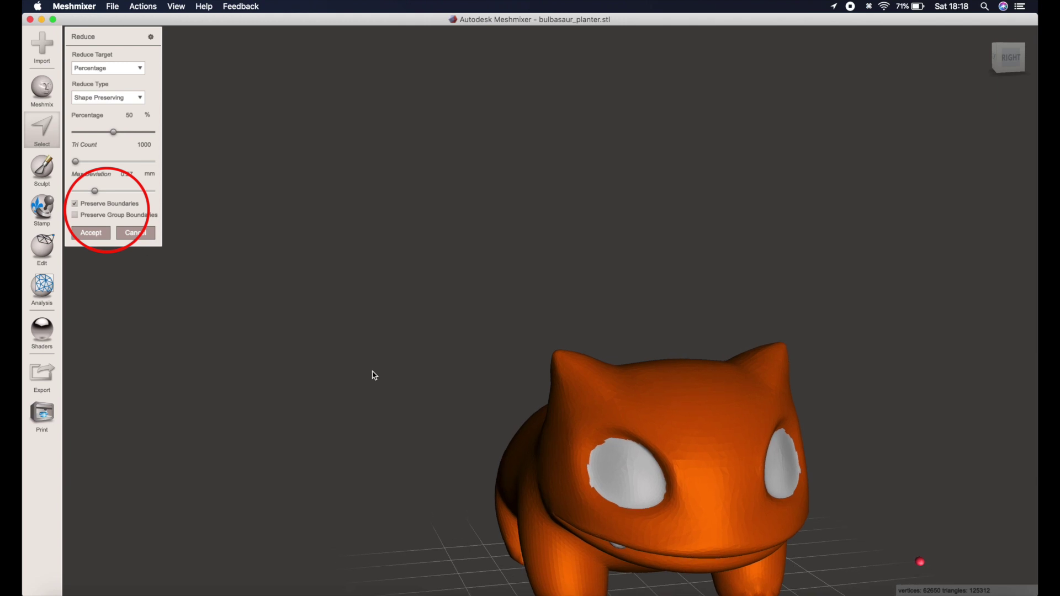
{"action": "middle_click_drag", "start_coordinate": [372, 371], "coordinate": [325, 254]}
{"action": "scroll", "coordinate": [328, 266], "scroll_direction": "up", "scroll_amount": 3}
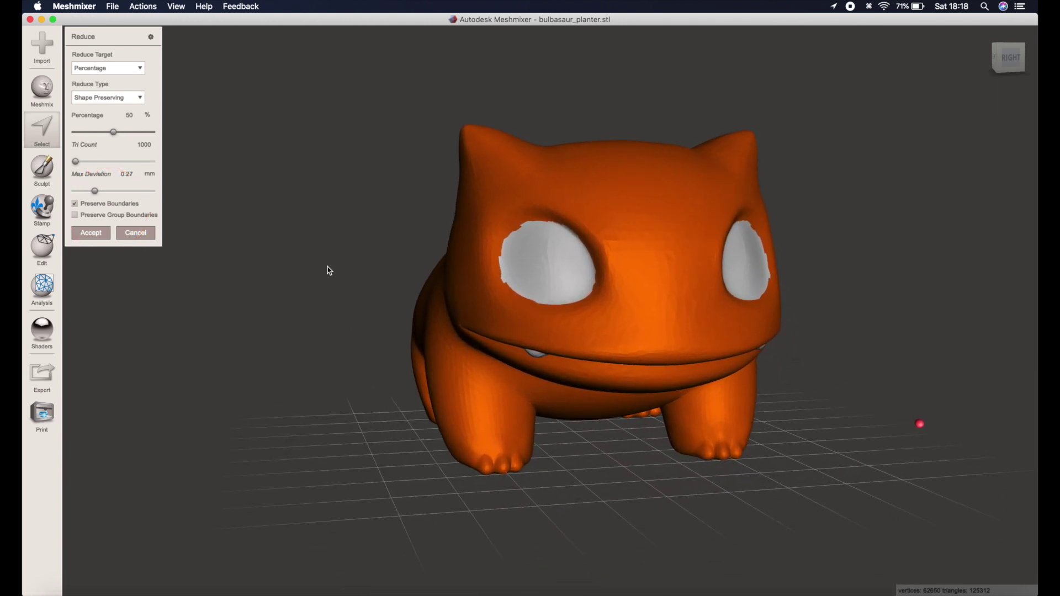
{"action": "scroll", "coordinate": [330, 270], "scroll_direction": "up", "scroll_amount": 5}
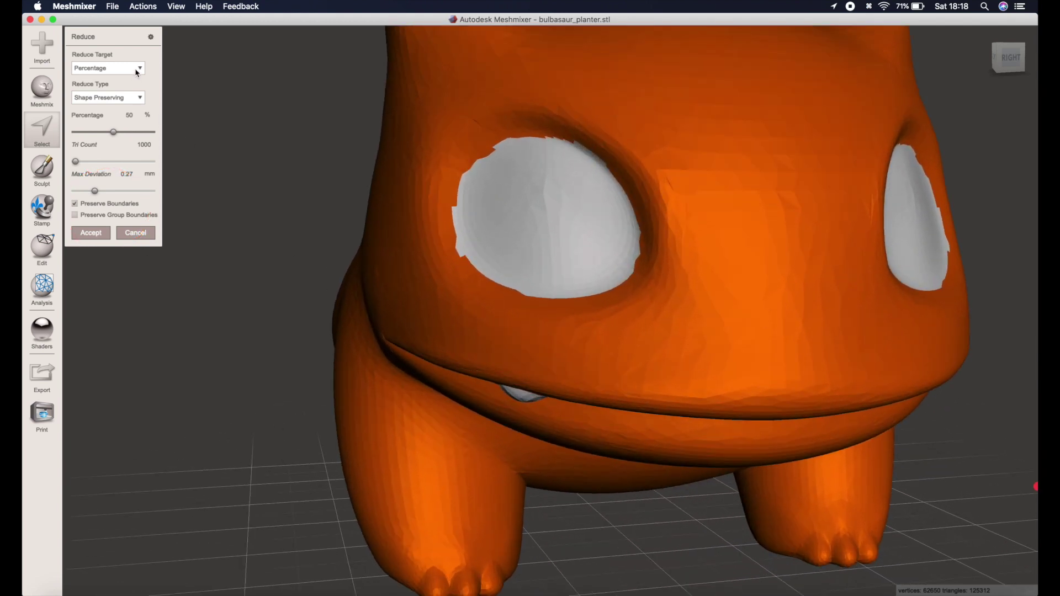
{"action": "left_click", "coordinate": [137, 73]}
{"action": "left_click", "coordinate": [126, 104]}
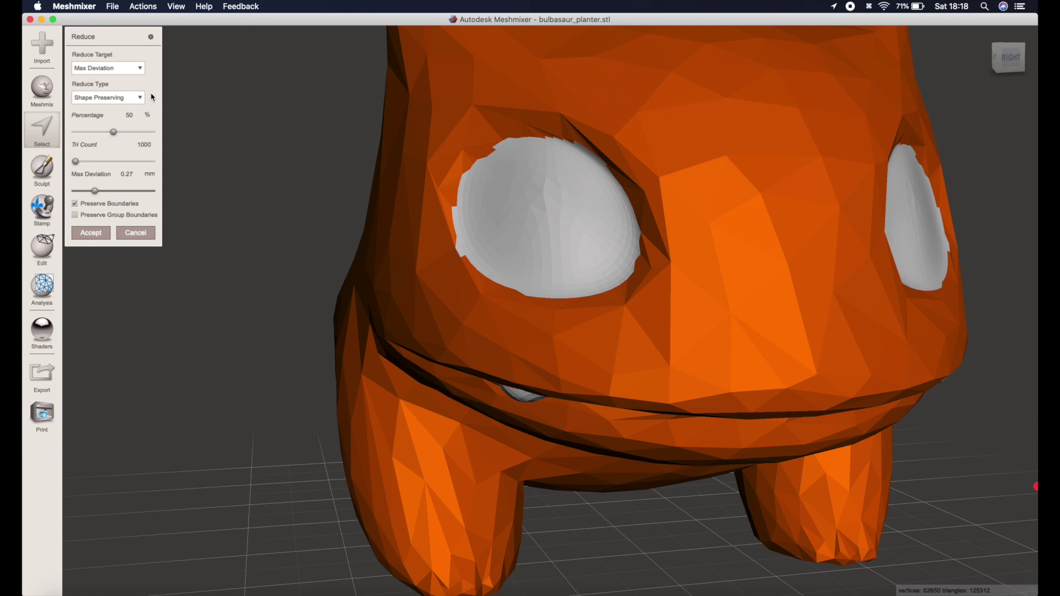
- Set the maximum deviation to 1 mm and accept the reduction of the planter's body
{"action": "left_click", "coordinate": [141, 191]}
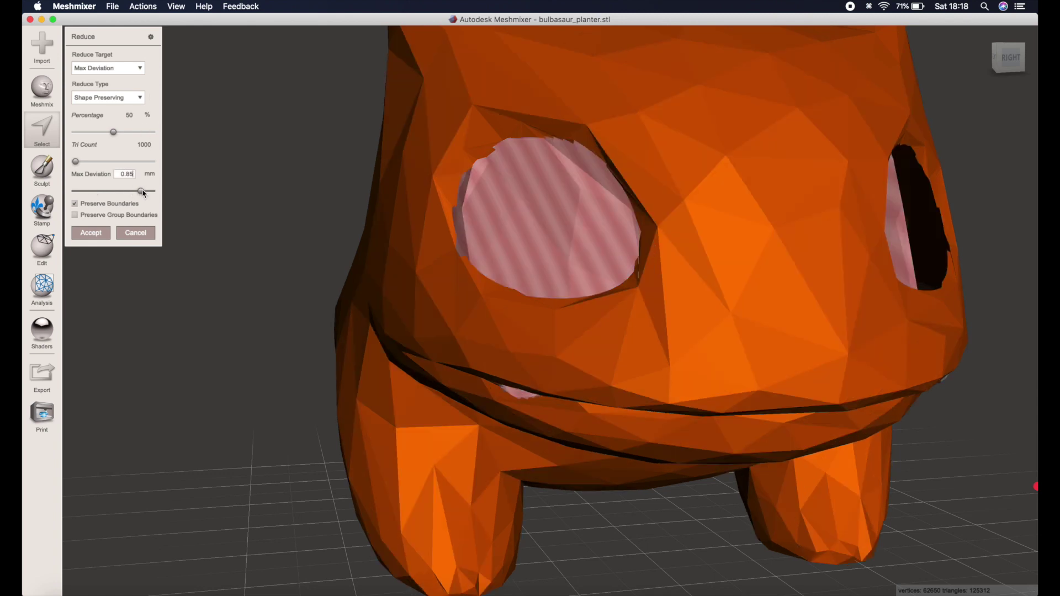
{"action": "key", "text": "Return"}
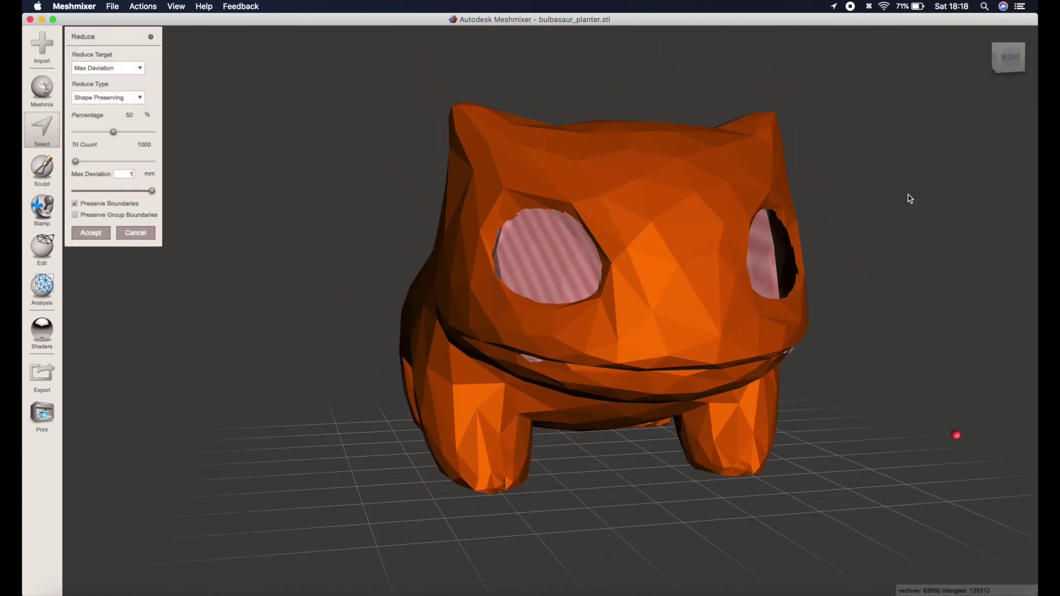
{"action": "right_click_drag", "start_coordinate": [910, 198], "coordinate": [833, 241]}
{"action": "scroll", "coordinate": [833, 244], "scroll_direction": "up", "scroll_amount": 3}
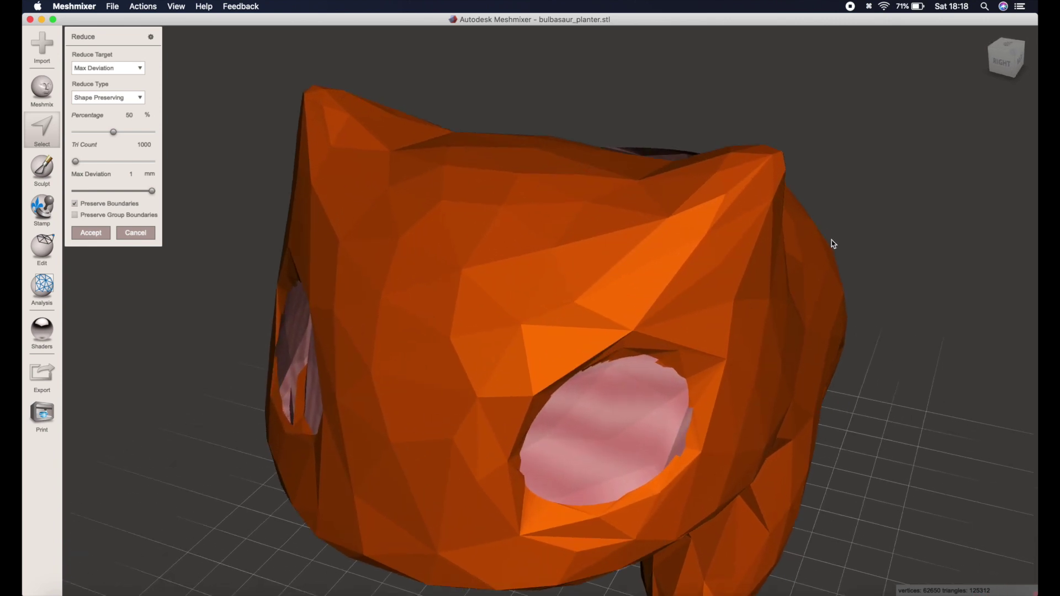
{"action": "scroll", "coordinate": [831, 240], "scroll_direction": "up", "scroll_amount": 2}
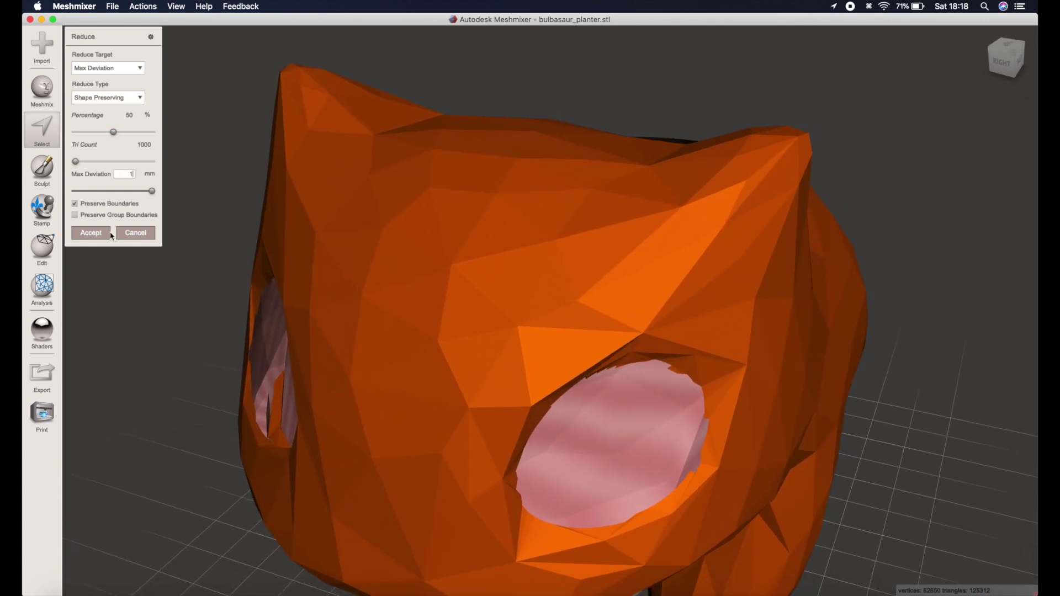
{"action": "scroll", "coordinate": [190, 343], "scroll_direction": "down", "scroll_amount": 5}
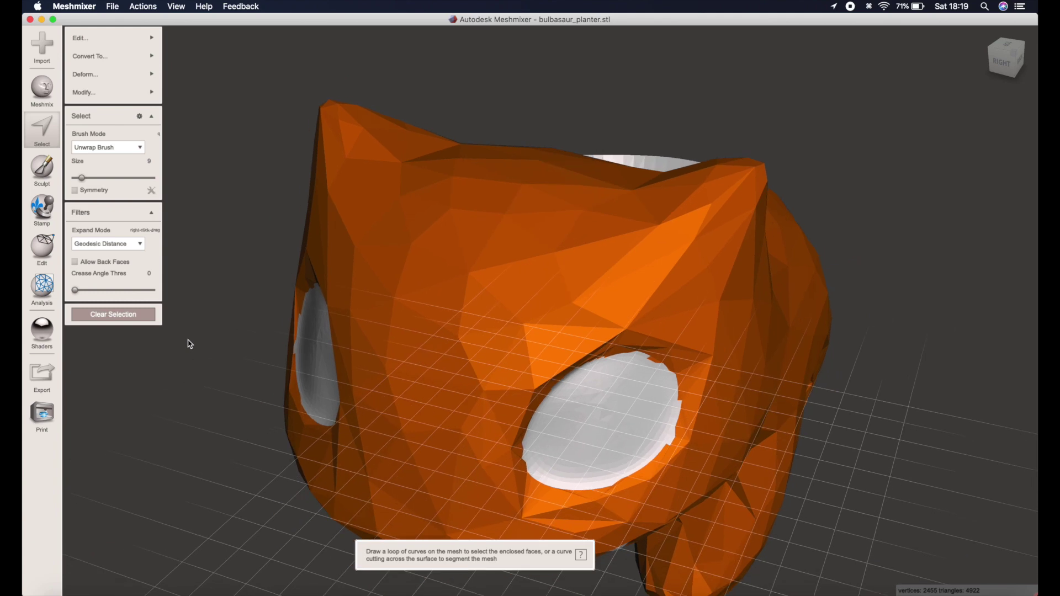
- Check the reduced planter from several sides and start exporting it to the Desktop in STL Binary Format
{"action": "right_click_drag", "start_coordinate": [190, 342], "coordinate": [44, 358]}
{"action": "scroll", "coordinate": [274, 213], "scroll_direction": "up", "scroll_amount": 3}
{"action": "right_click_drag", "start_coordinate": [274, 212], "coordinate": [316, 41]}
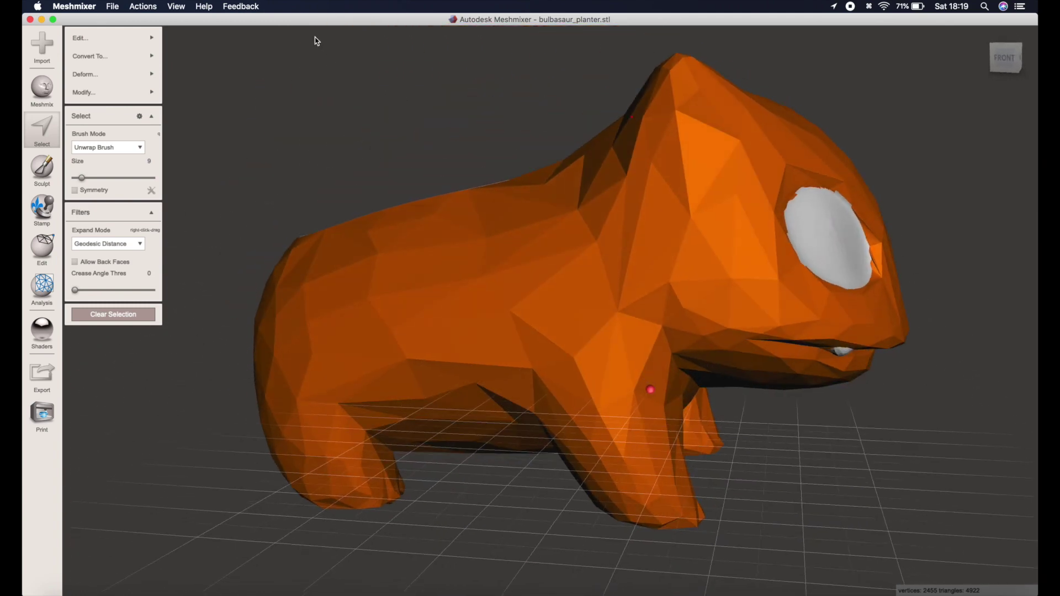
{"action": "right_click_drag", "start_coordinate": [909, 466], "coordinate": [819, 323]}
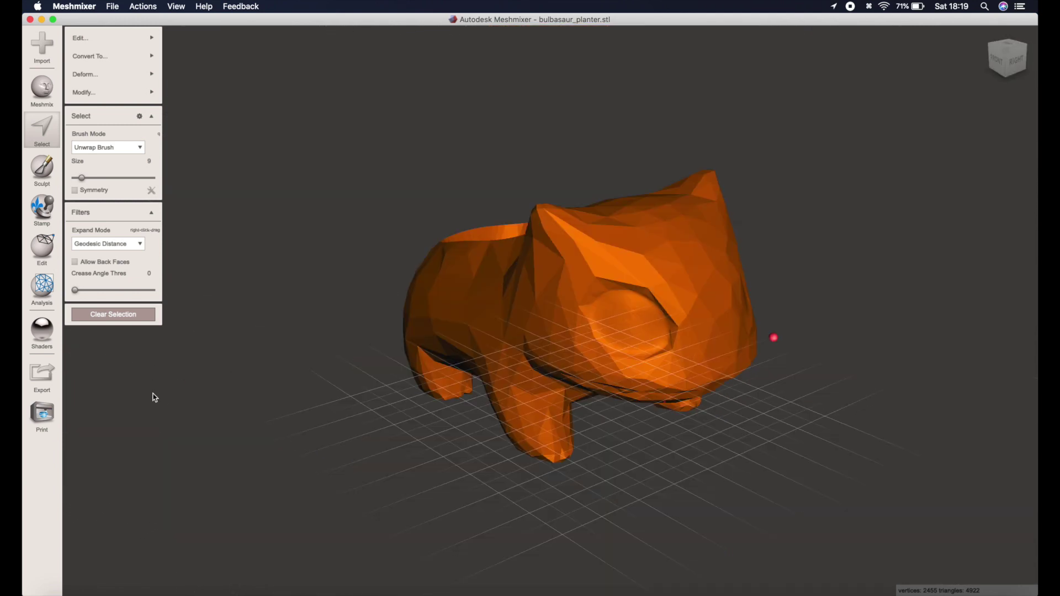
{"action": "left_click", "coordinate": [38, 379]}
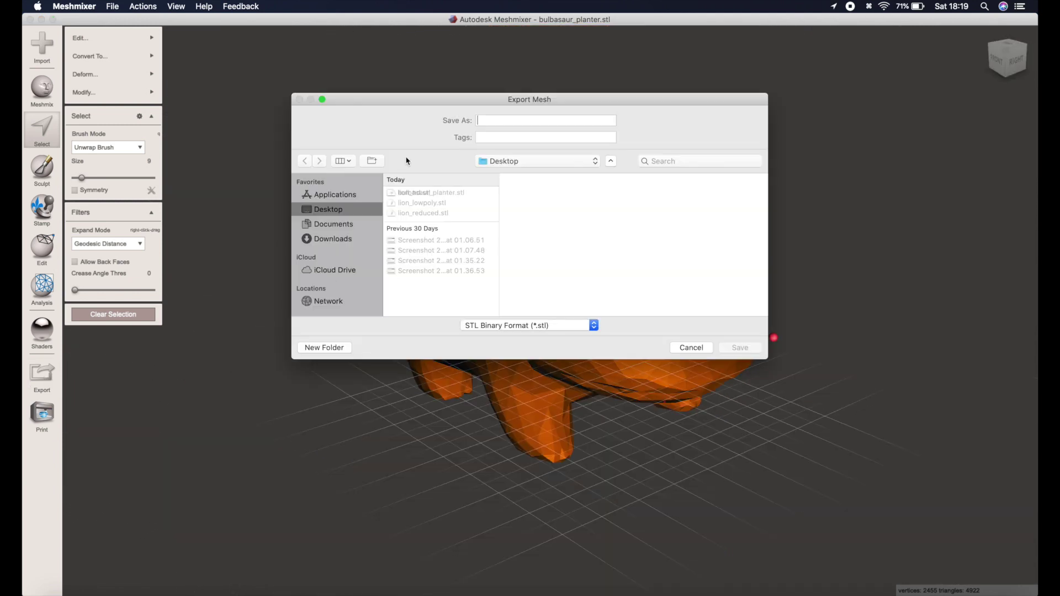